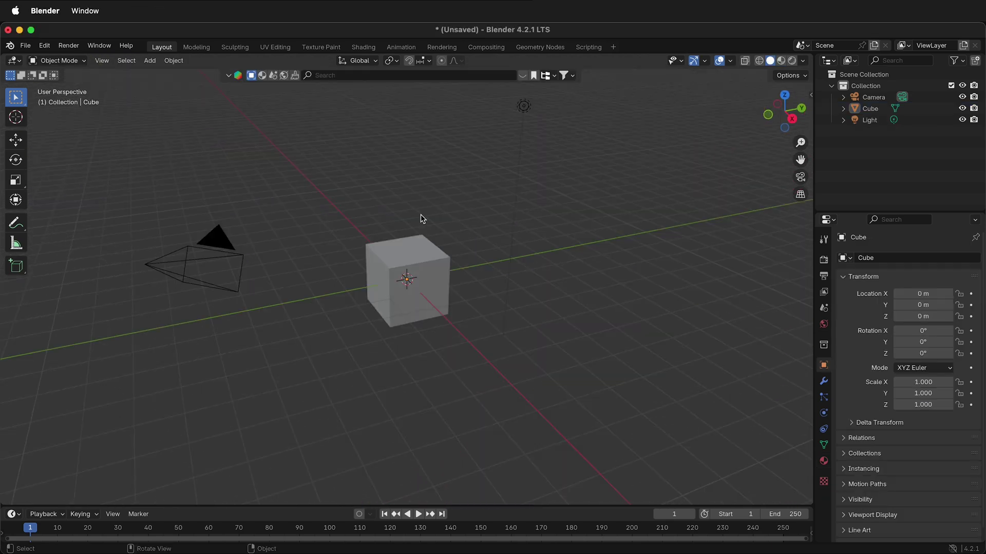
Step: Clear the scene and add a cylinder with 6 vertices at the origin
{"action": "key", "text": "Delete"}
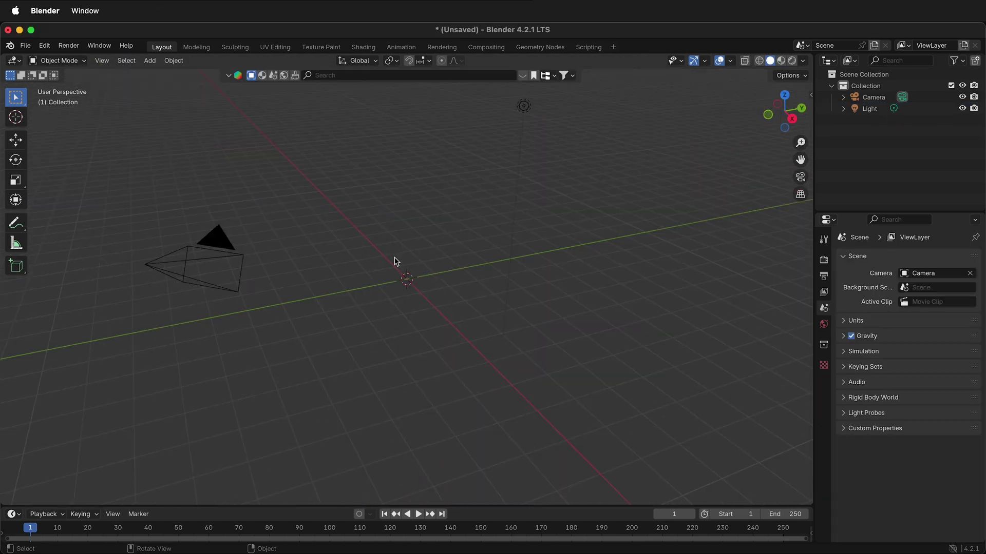
{"action": "key", "text": "shift+a"}
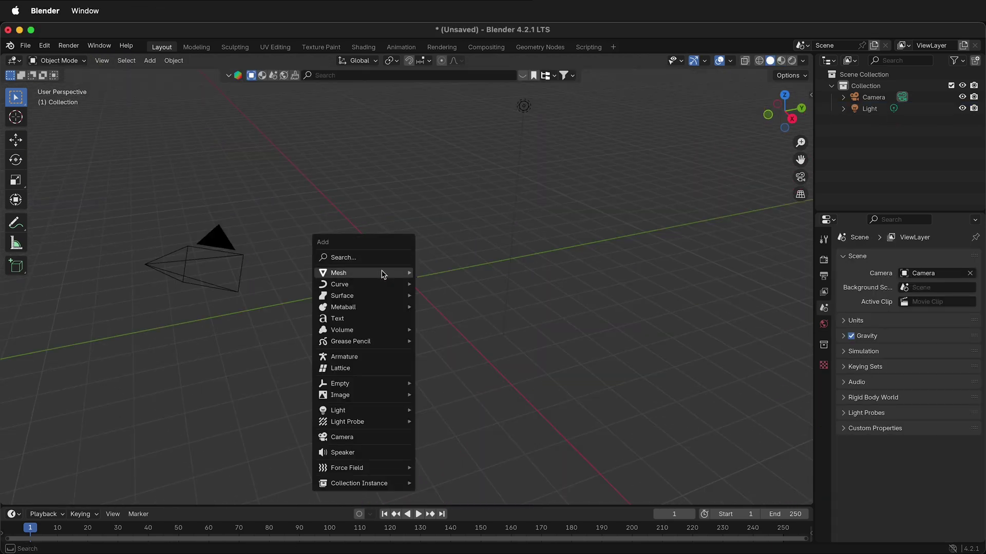
{"action": "mouse_move", "coordinate": [339, 273]}
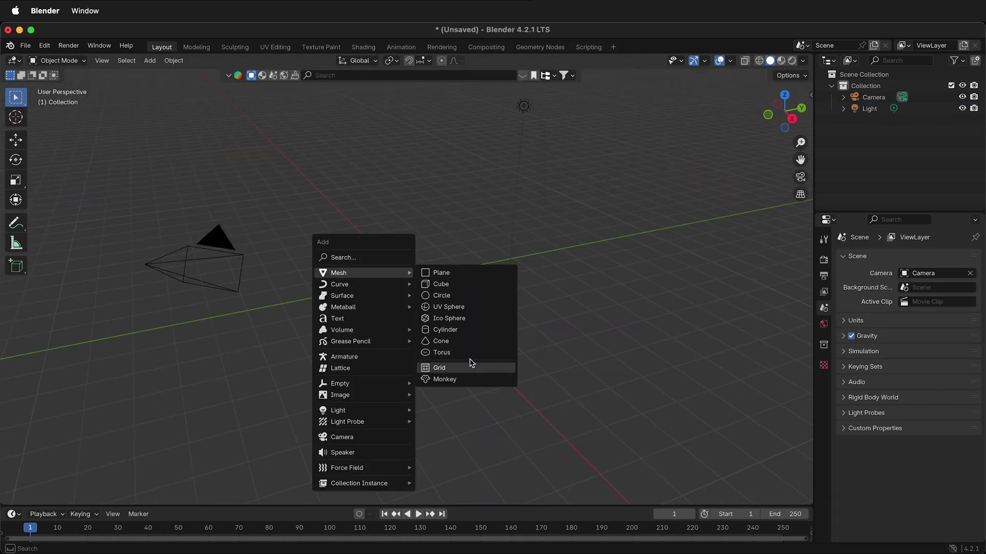
{"action": "left_click", "coordinate": [456, 331]}
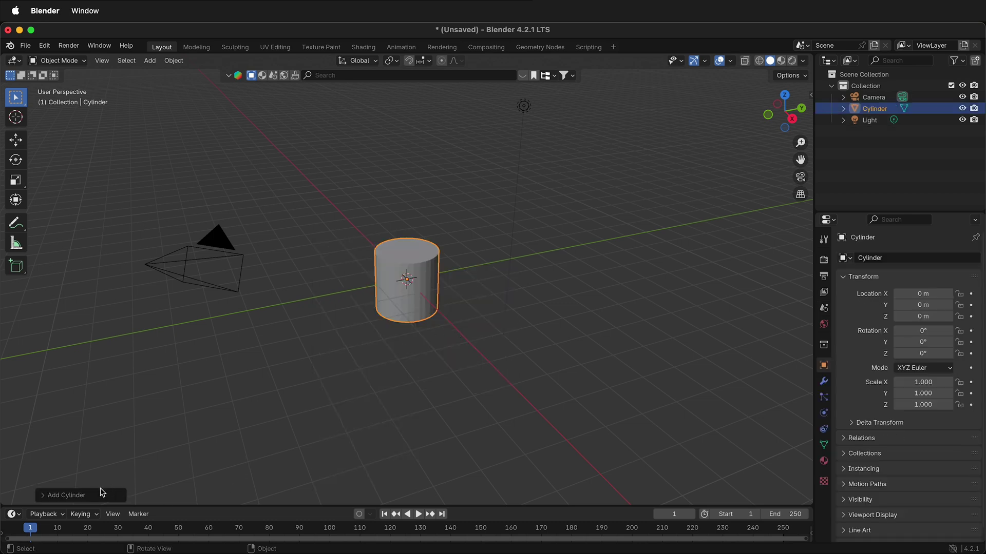
{"action": "left_click", "coordinate": [100, 493]}
{"action": "left_click", "coordinate": [152, 358]}
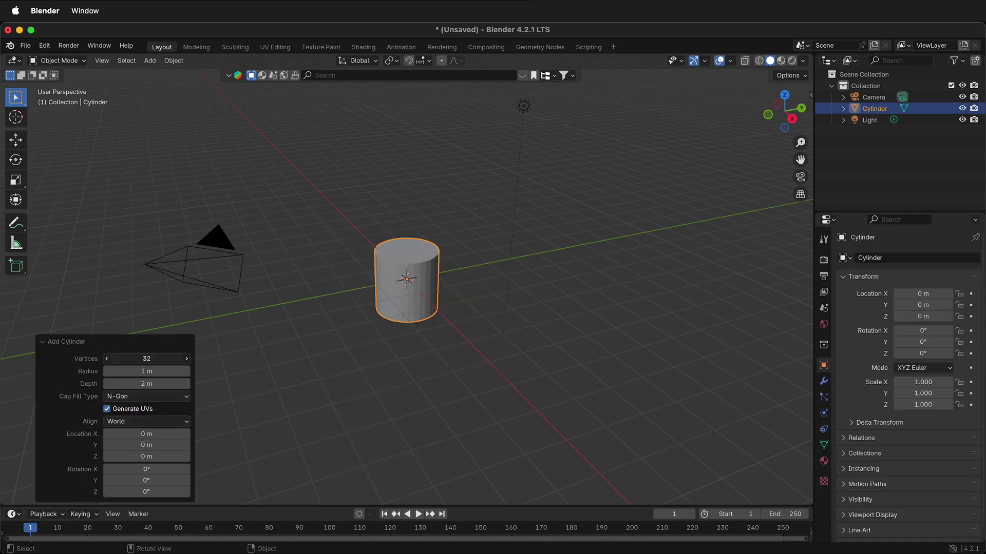
{"action": "type", "text": "6"}
{"action": "key", "text": "Return"}
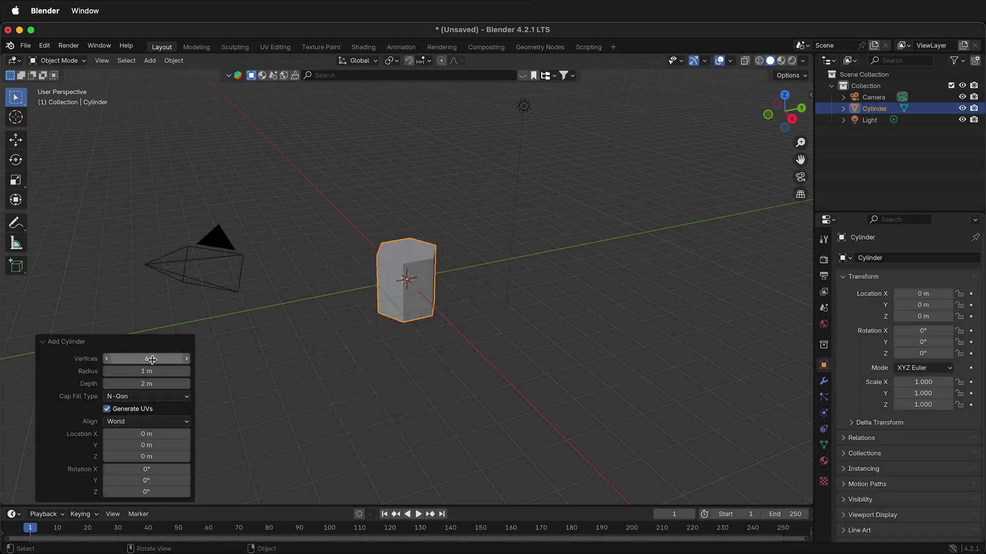
Step: Reselect the hexagonal cylinder
{"action": "left_click", "coordinate": [472, 235]}
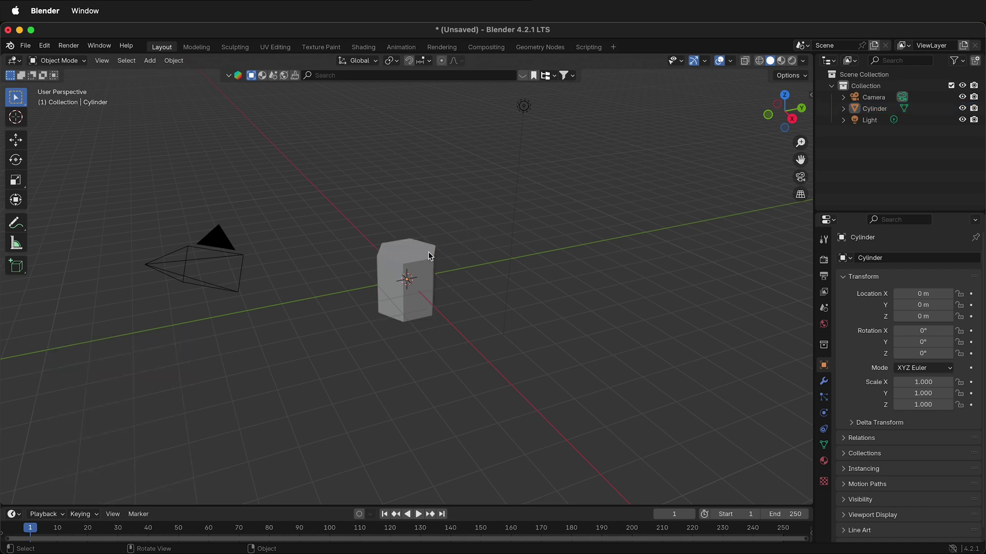
{"action": "scroll", "coordinate": [461, 304], "scroll_direction": "up", "scroll_amount": 1}
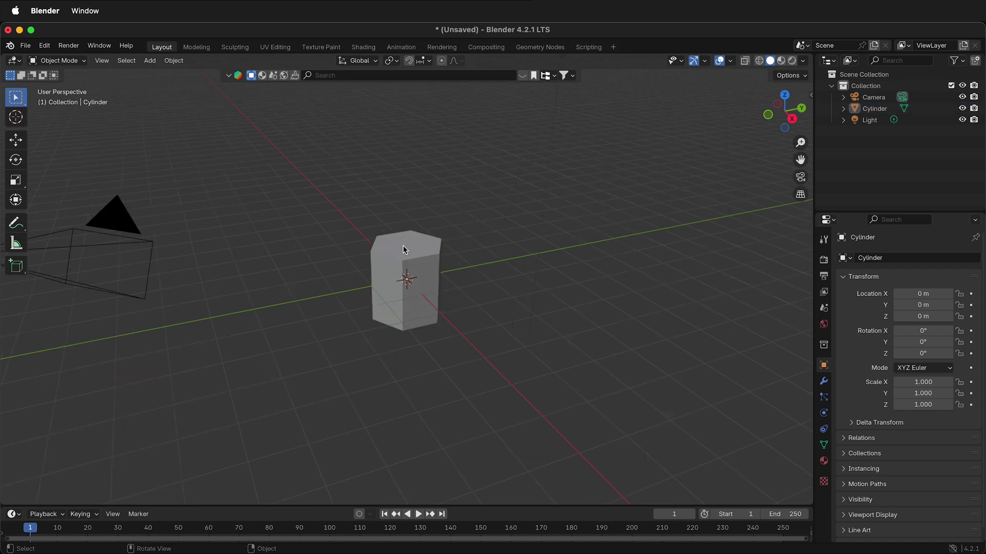
{"action": "left_click", "coordinate": [431, 260]}
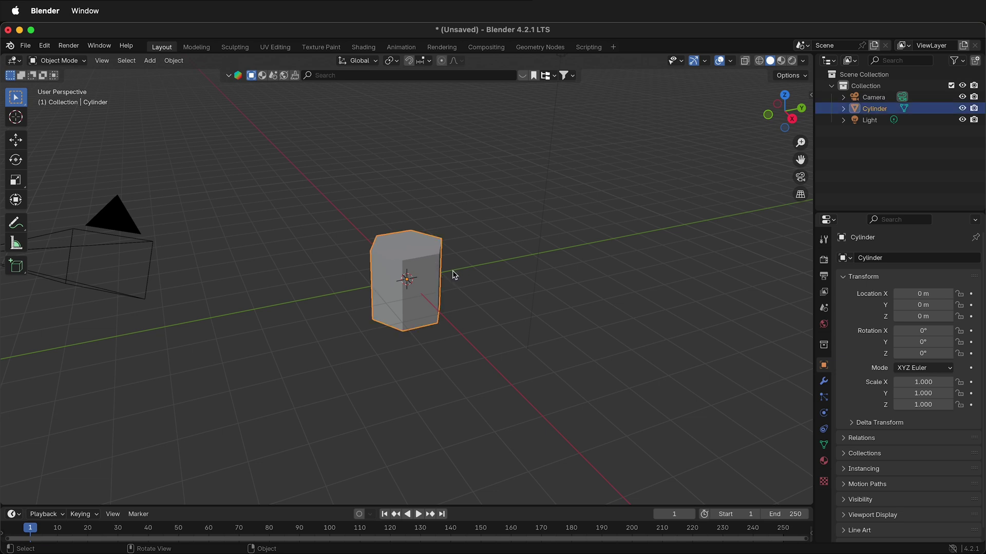
Step: Duplicate the hexagonal cylinder and raise the copy about 3.6 m on Z
{"action": "key", "text": "shift+d"}
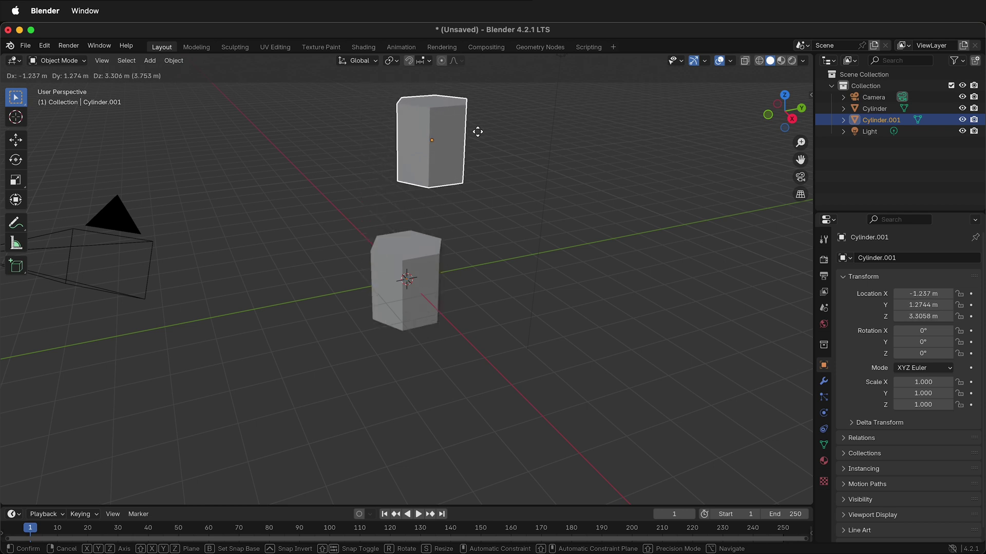
{"action": "key", "text": "z"}
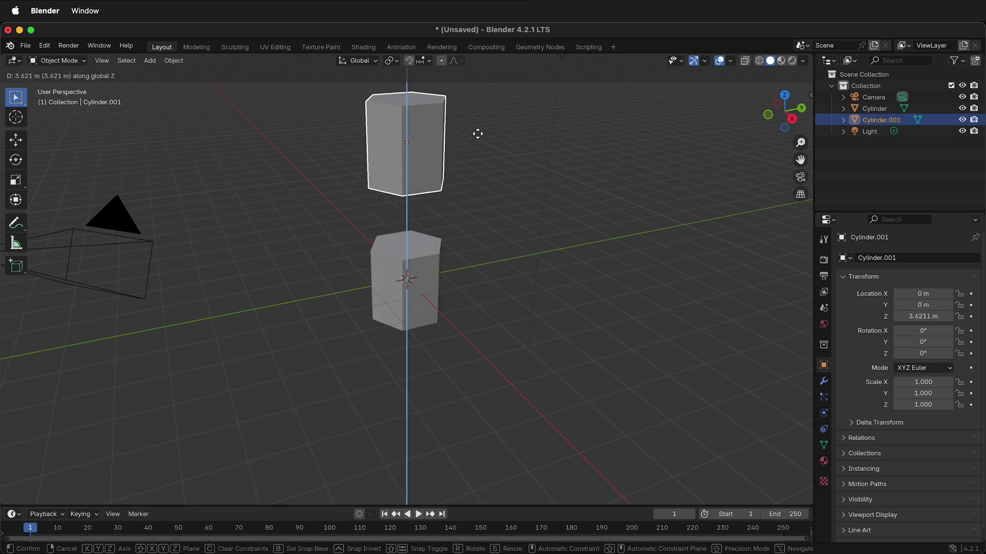
{"action": "left_click", "coordinate": [477, 134]}
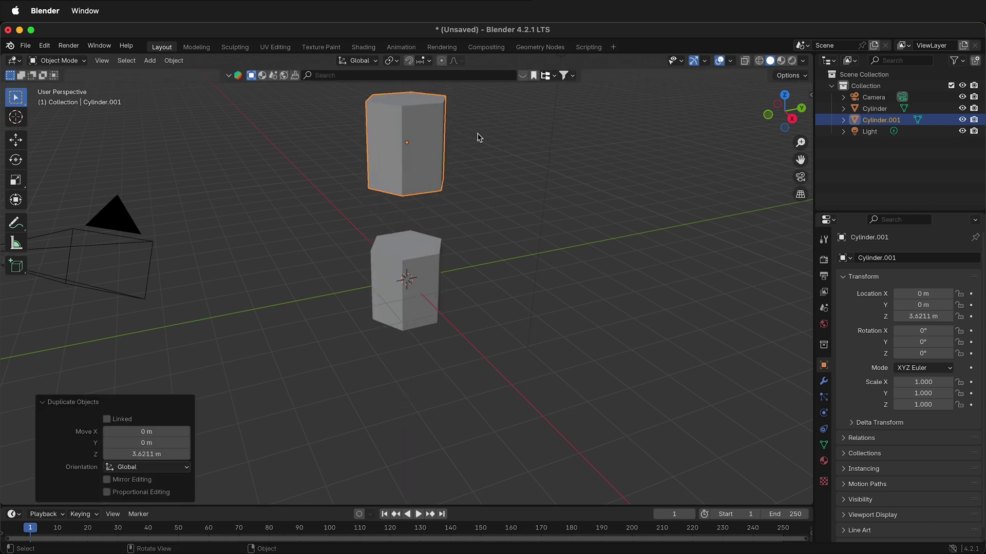
Step: Rotate the copy 90° about X and slide it about 3.4 m along Y
{"action": "key", "text": "r"}
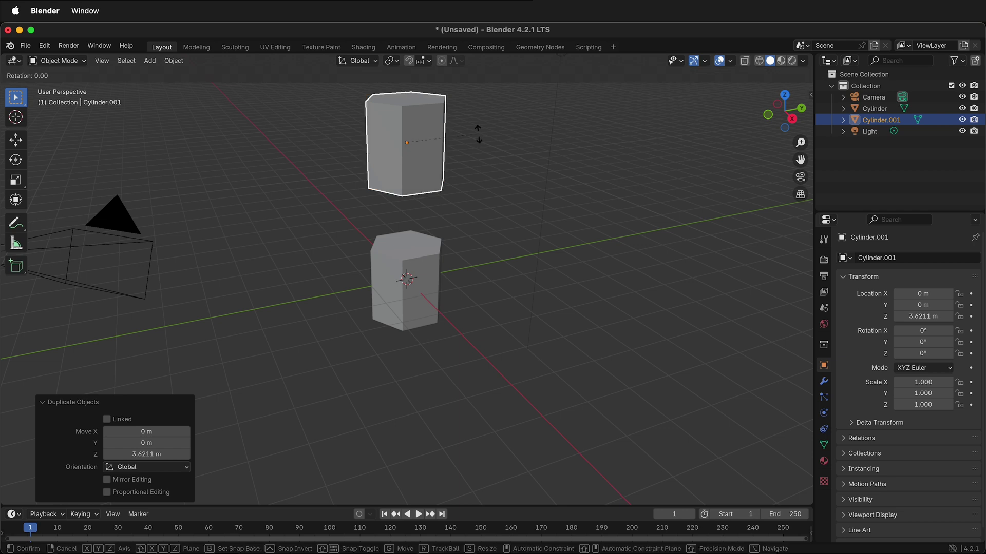
{"action": "type", "text": "x"}
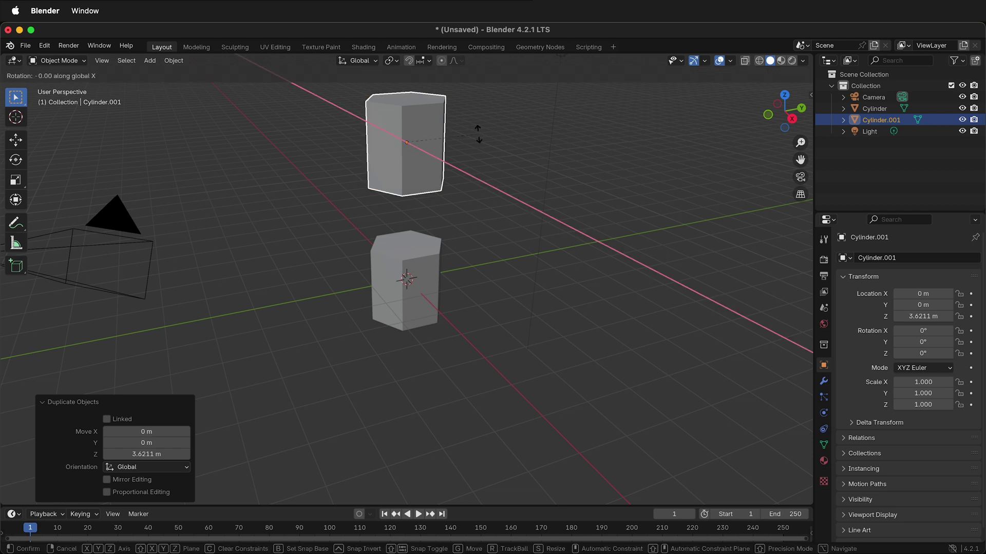
{"action": "type", "text": "90"}
{"action": "key", "text": "Return"}
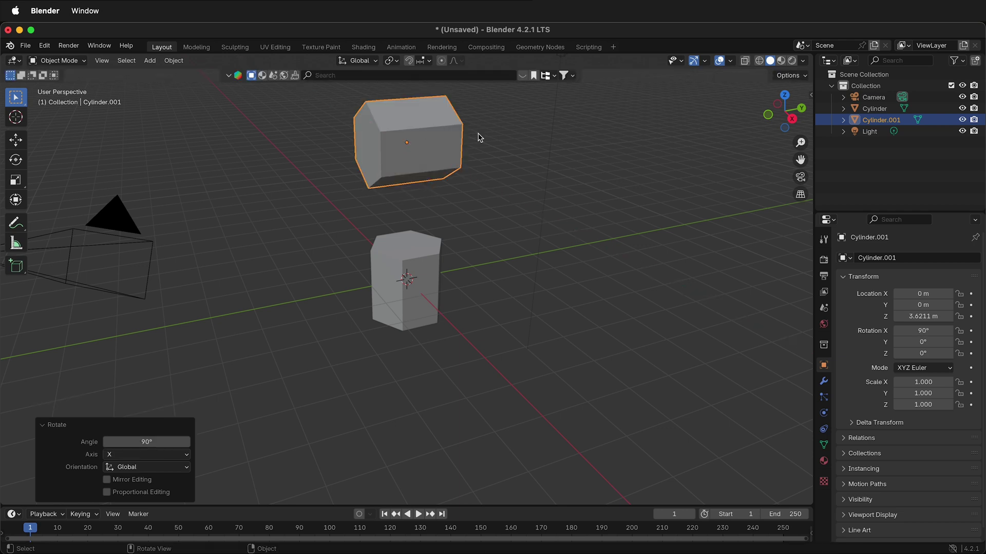
{"action": "key", "text": "g"}
{"action": "key", "text": "y"}
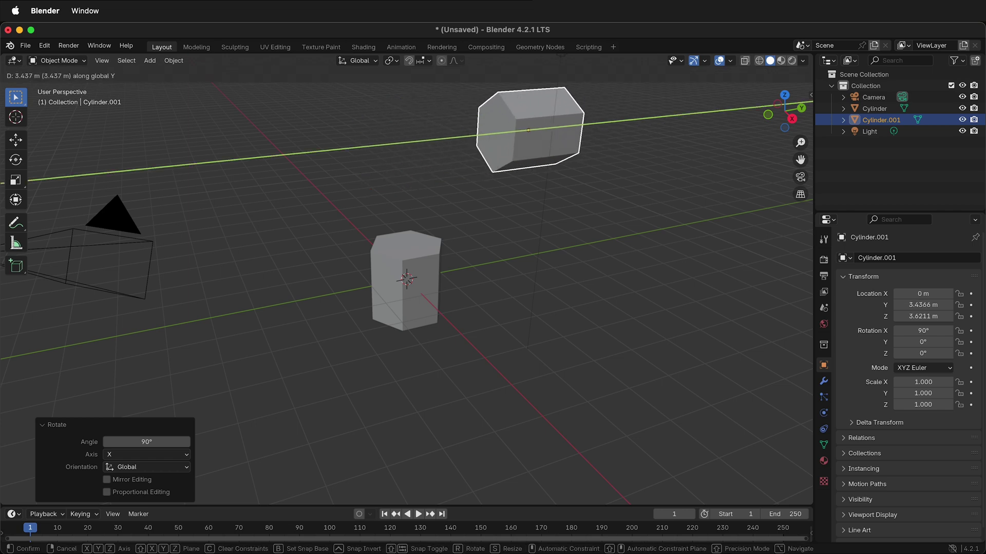
{"action": "left_click", "coordinate": [602, 138]}
{"action": "mouse_move", "coordinate": [486, 351]}
{"action": "middle_mouse_down"}
{"action": "mouse_move", "coordinate": [394, 261]}
{"action": "mouse_move", "coordinate": [440, 290]}
{"action": "mouse_move", "coordinate": [436, 266]}
{"action": "middle_mouse_up"}
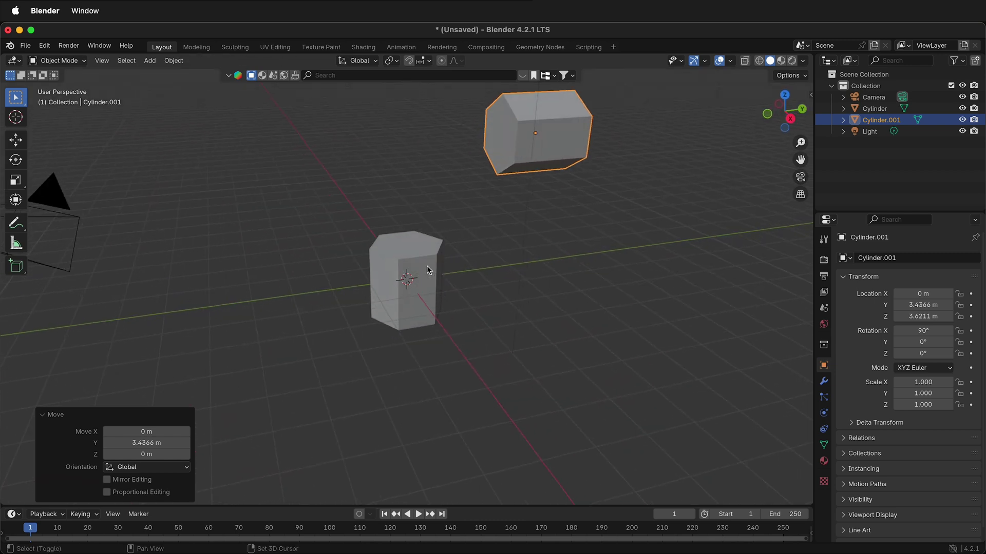
Step: Join both hexagonal pieces into one object and enter Edit Mode
{"action": "left_click", "coordinate": [427, 266], "text": "shift"}
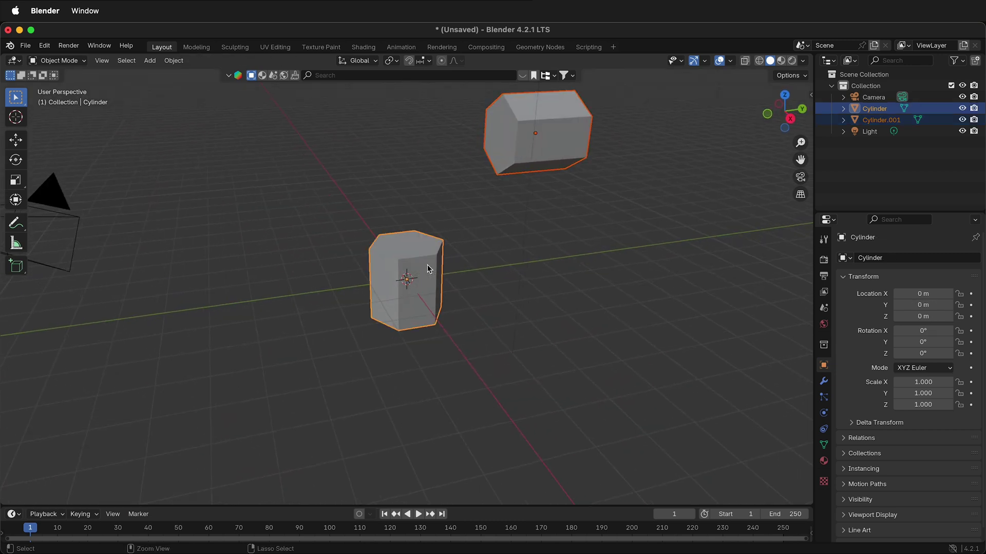
{"action": "key", "text": "ctrl+j"}
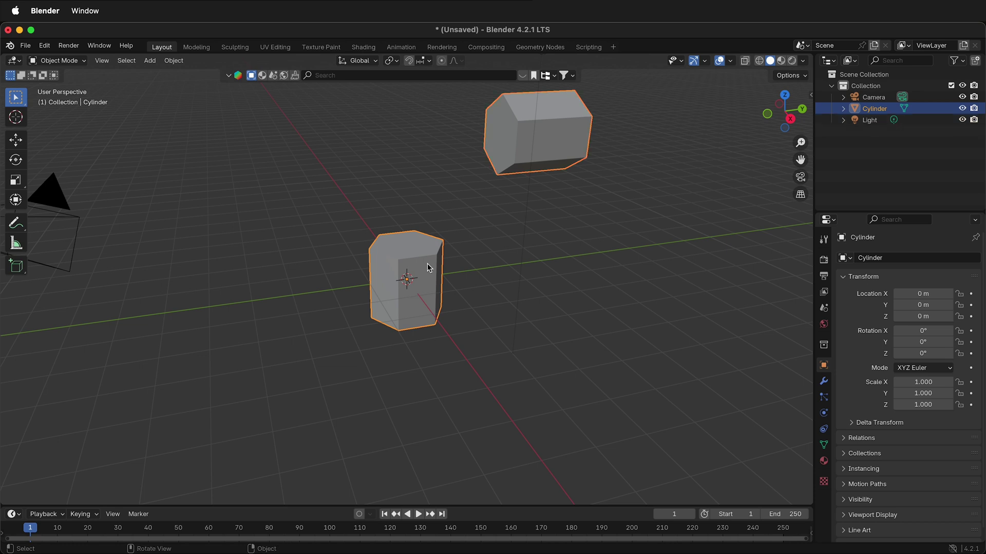
{"action": "key", "text": "Tab"}
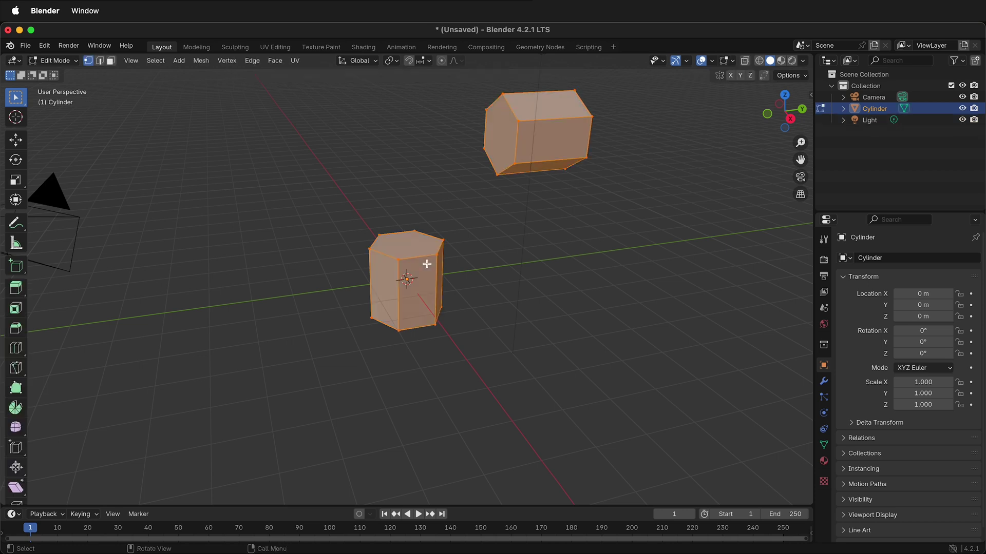
Step: Delete the upright piece's top face and the lying piece's facing end cap
{"action": "left_click", "coordinate": [512, 128]}
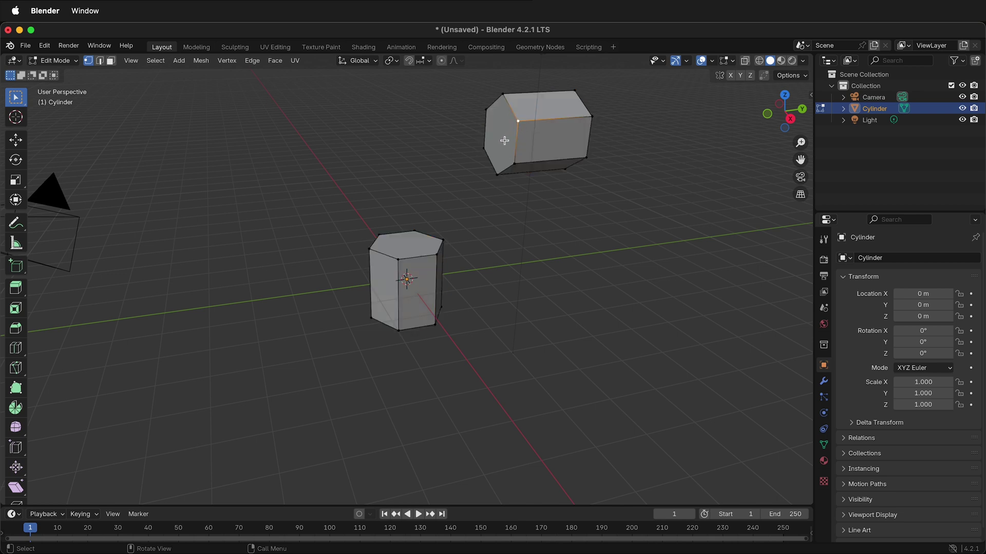
{"action": "key", "text": "3"}
{"action": "left_click", "coordinate": [503, 140]}
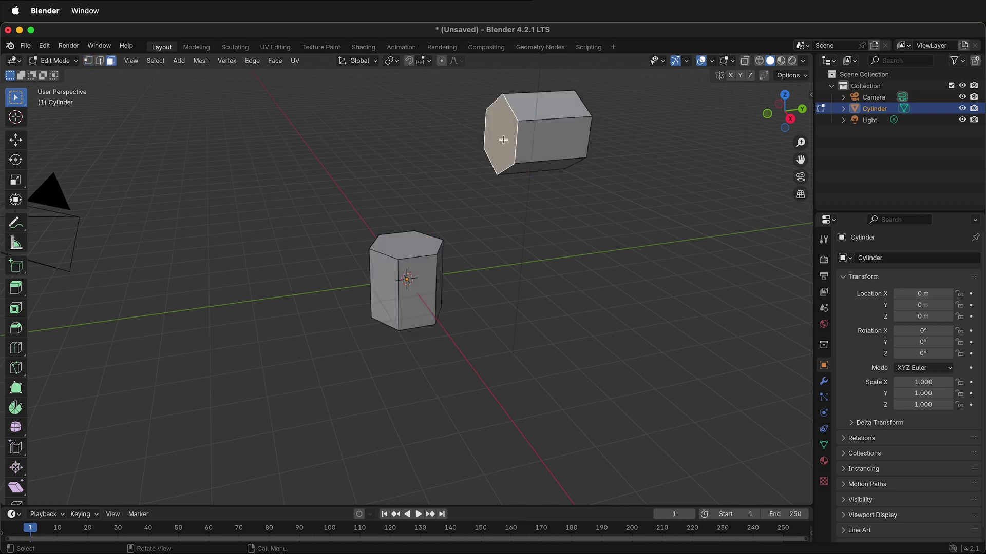
{"action": "left_click", "coordinate": [398, 240], "text": "shift"}
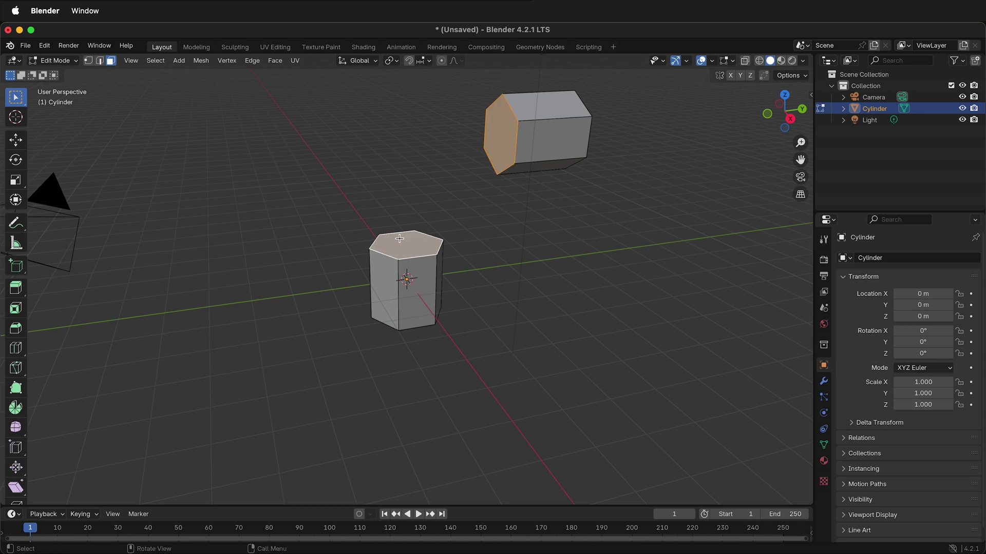
{"action": "key", "text": "x"}
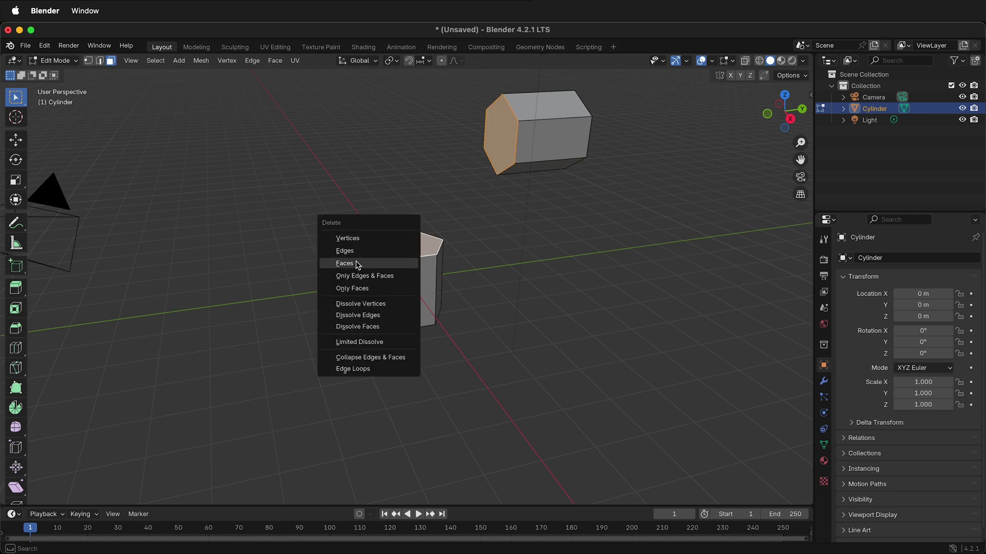
{"action": "left_click", "coordinate": [349, 265]}
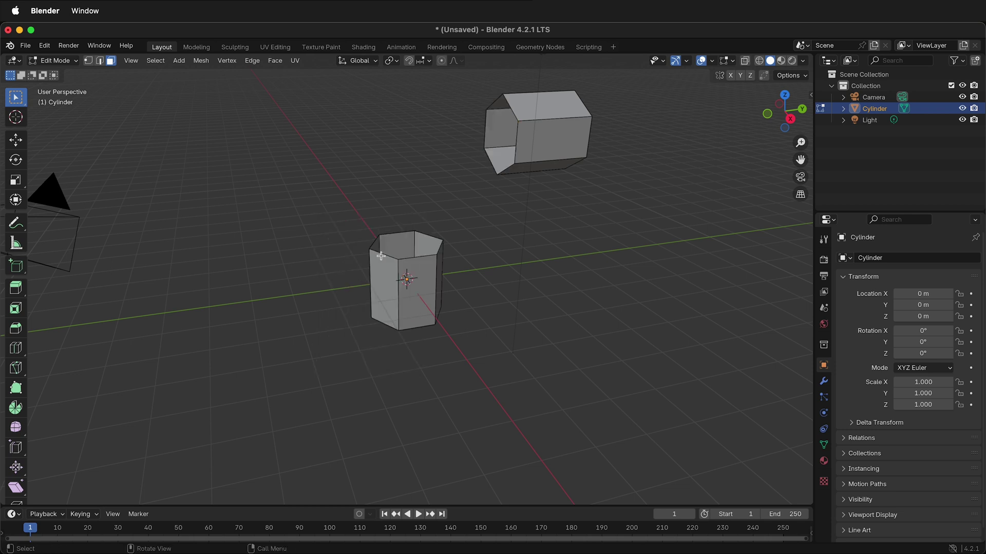
Step: Select both open hexagonal edge loops and connect them with Bridge Edge Loops
{"action": "key", "text": "2"}
{"action": "left_click", "coordinate": [423, 235]}
{"action": "key", "text": "alt+a"}
{"action": "left_click", "coordinate": [429, 256], "text": "alt"}
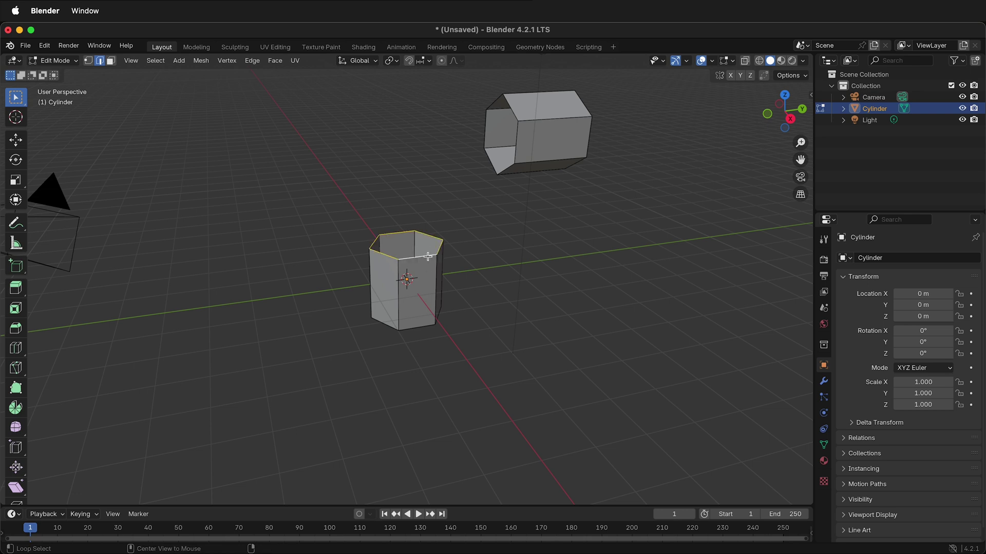
{"action": "left_click", "coordinate": [516, 137], "text": "alt+shift"}
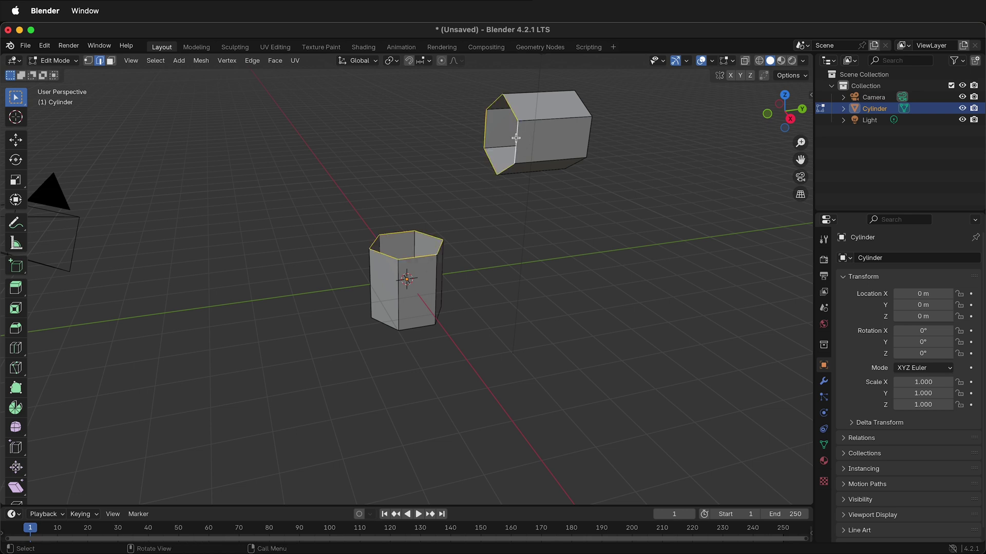
{"action": "key", "text": "ctrl+e"}
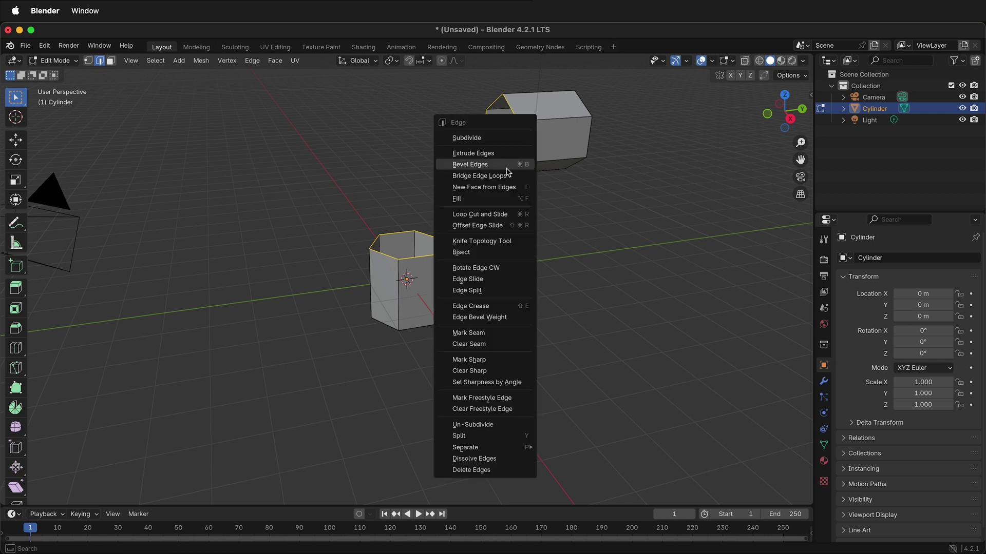
{"action": "left_click", "coordinate": [490, 177]}
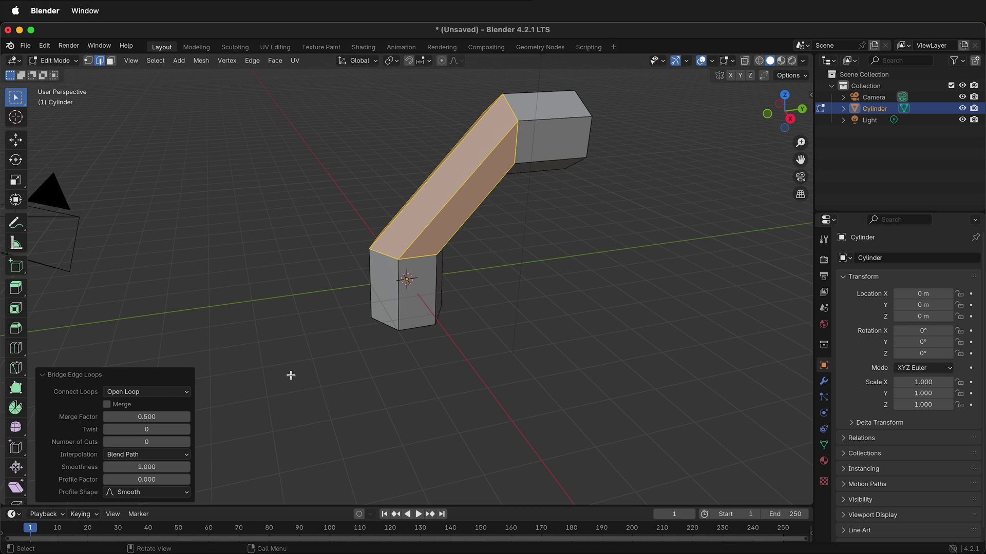
{"action": "left_click", "coordinate": [171, 376]}
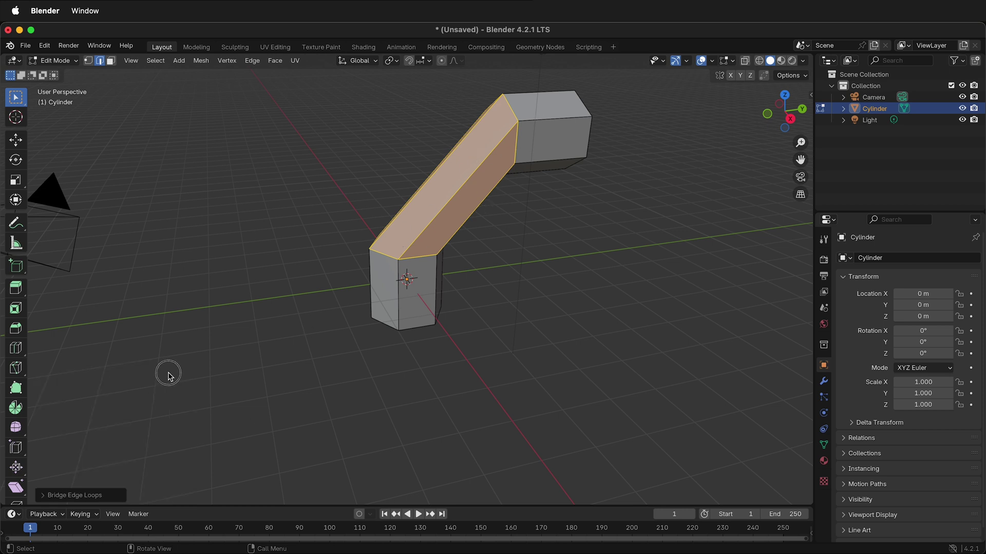
Step: Set the Bridge Edge Loops Number of Cuts to 8 to curve the elbow
{"action": "left_click", "coordinate": [82, 499]}
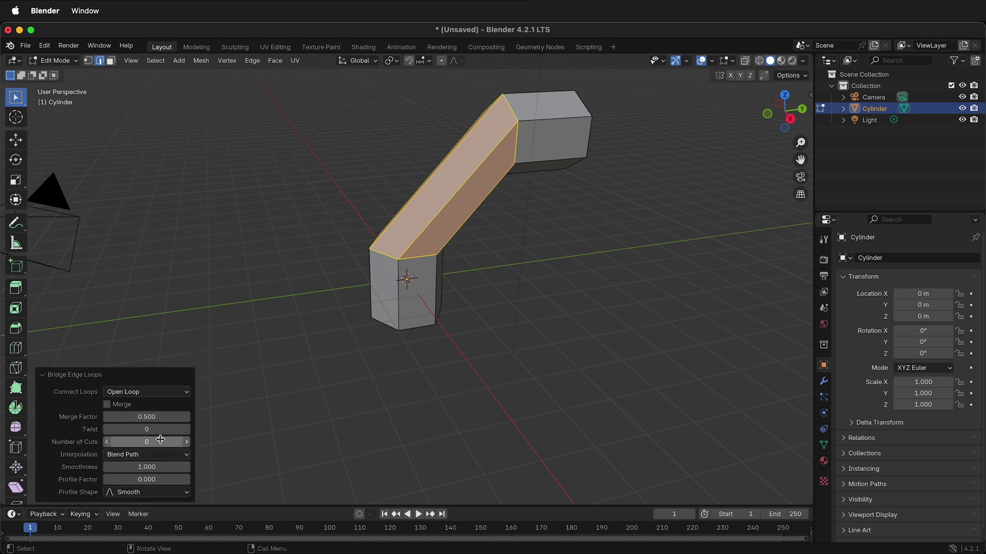
{"action": "double_click", "coordinate": [186, 442]}
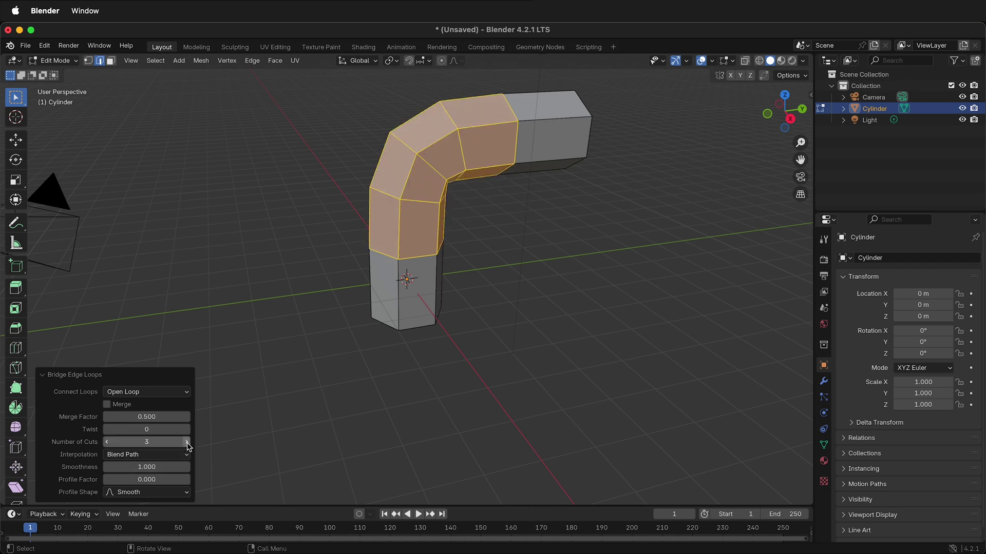
{"action": "double_click", "coordinate": [186, 442]}
{"action": "left_click", "coordinate": [187, 442]}
{"action": "left_click", "coordinate": [186, 442]}
{"action": "mouse_move", "coordinate": [518, 340]}
{"action": "middle_mouse_down"}
{"action": "mouse_move", "coordinate": [365, 312]}
{"action": "mouse_move", "coordinate": [248, 318]}
{"action": "mouse_move", "coordinate": [256, 270]}
{"action": "mouse_move", "coordinate": [339, 249]}
{"action": "mouse_move", "coordinate": [449, 248]}
{"action": "mouse_move", "coordinate": [454, 291]}
{"action": "mouse_move", "coordinate": [472, 319]}
{"action": "mouse_move", "coordinate": [526, 326]}
{"action": "mouse_move", "coordinate": [338, 292]}
{"action": "mouse_move", "coordinate": [308, 298]}
{"action": "middle_mouse_up"}
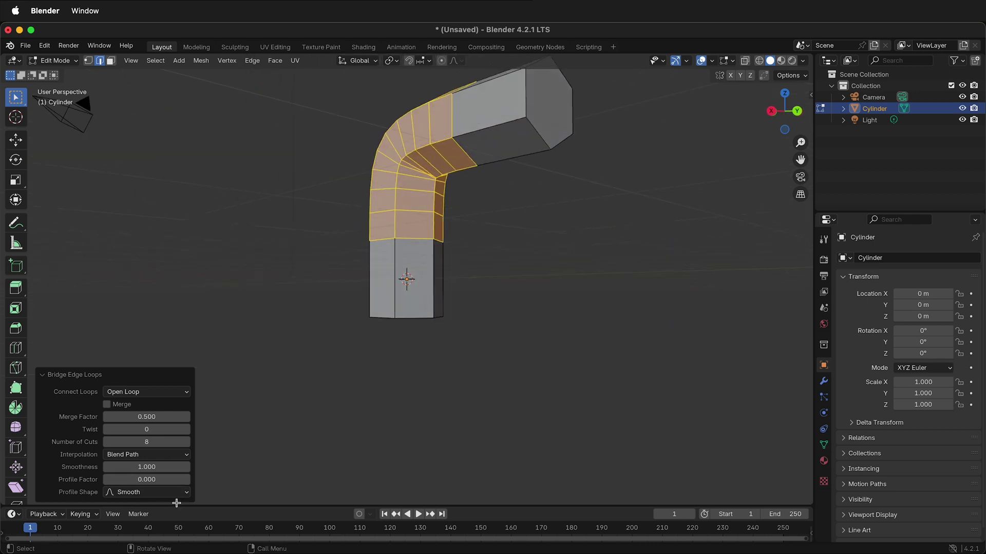
{"action": "mouse_move", "coordinate": [410, 247]}
{"action": "middle_mouse_down"}
{"action": "mouse_move", "coordinate": [447, 264]}
{"action": "mouse_move", "coordinate": [437, 265]}
{"action": "middle_mouse_up"}
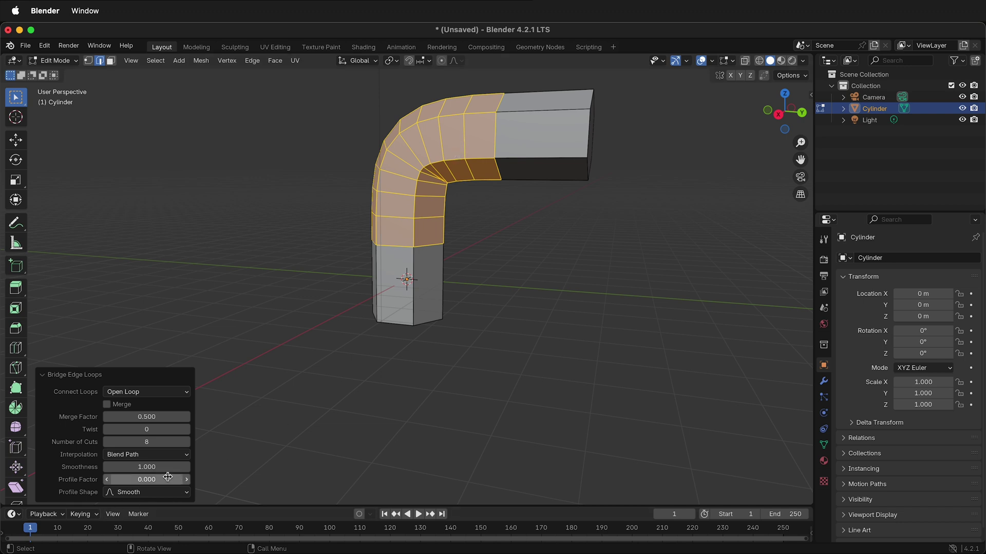
{"action": "left_click_drag", "start_coordinate": [149, 480], "coordinate": [551, 87]}
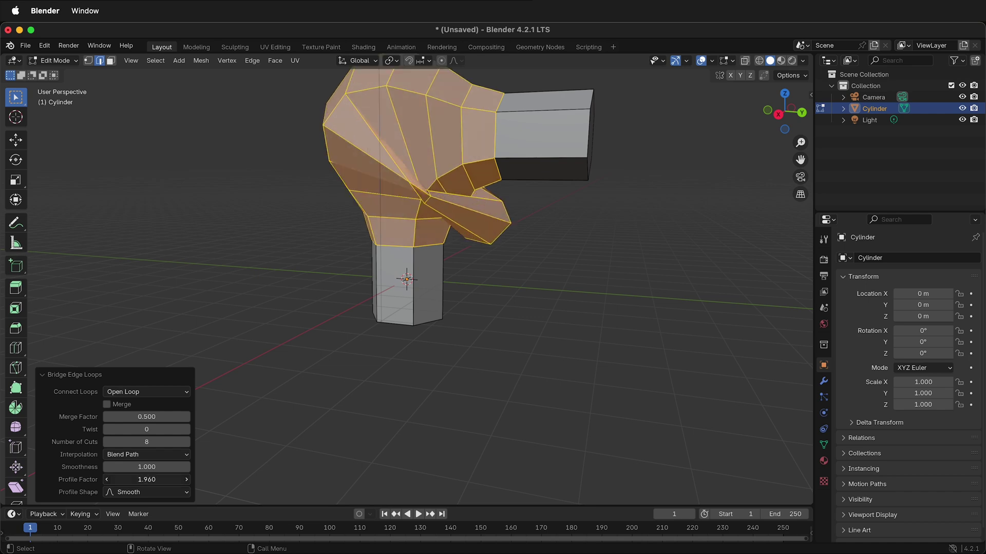
{"action": "mouse_move", "coordinate": [391, 376]}
{"action": "middle_mouse_down"}
{"action": "mouse_move", "coordinate": [468, 391]}
{"action": "mouse_move", "coordinate": [598, 381]}
{"action": "middle_mouse_up"}
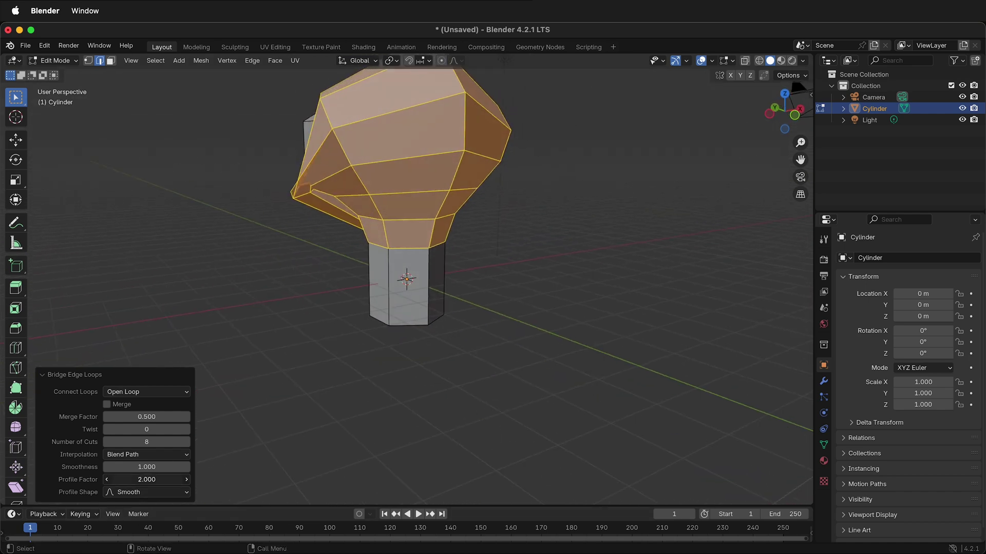
{"action": "key", "text": "minus"}
{"action": "middle_click_drag", "start_coordinate": [336, 322], "coordinate": [410, 128]}
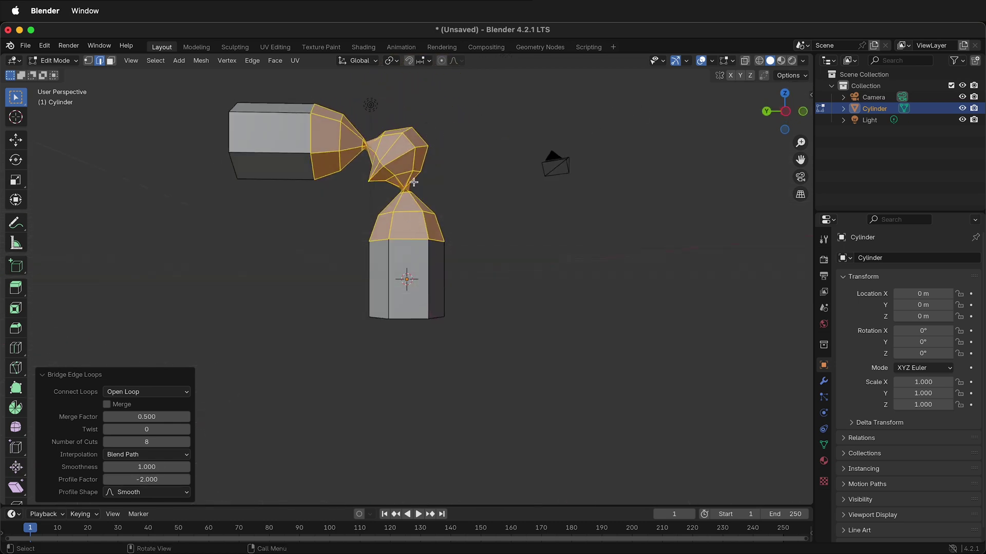
{"action": "middle_click_drag", "start_coordinate": [413, 182], "coordinate": [414, 247]}
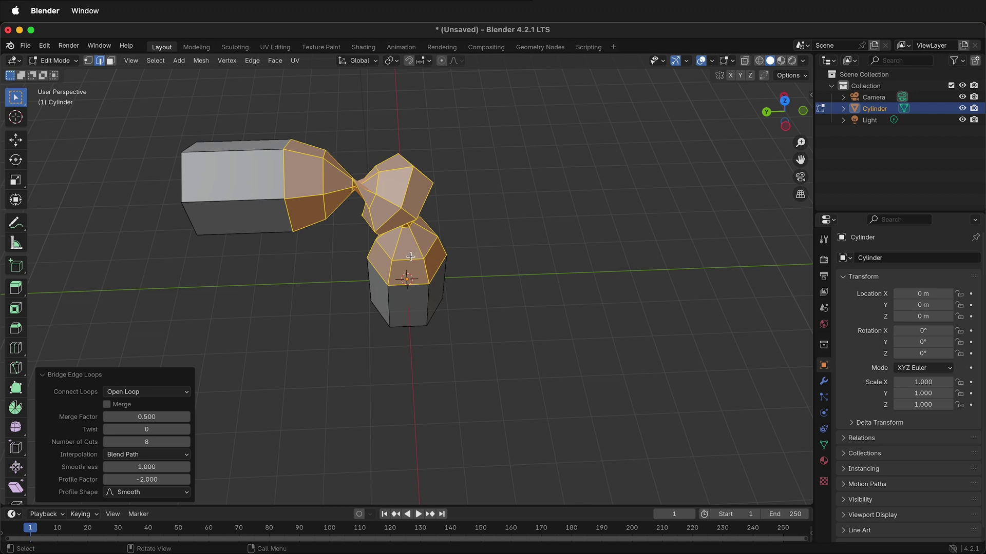
{"action": "left_click", "coordinate": [152, 481]}
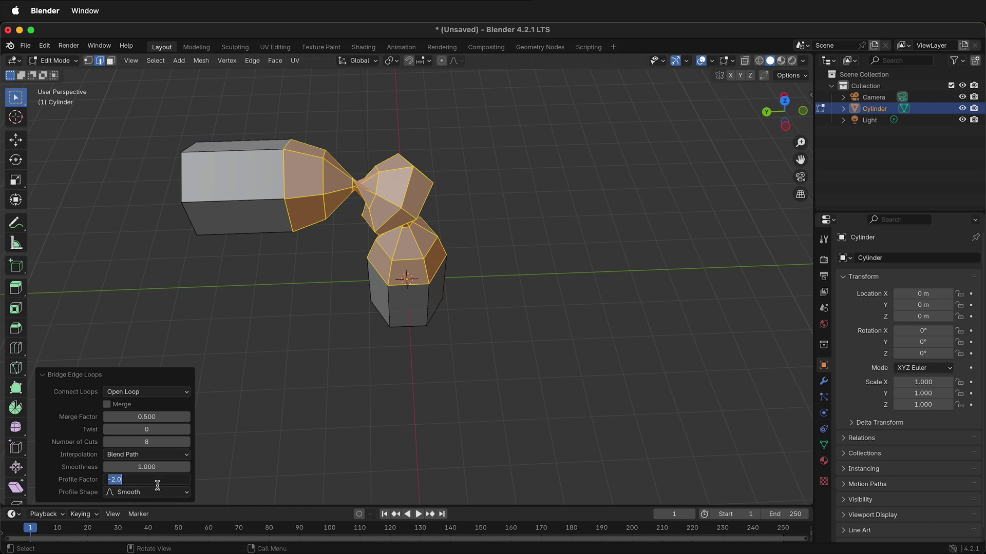
{"action": "type", "text": "0"}
{"action": "key", "text": "Return"}
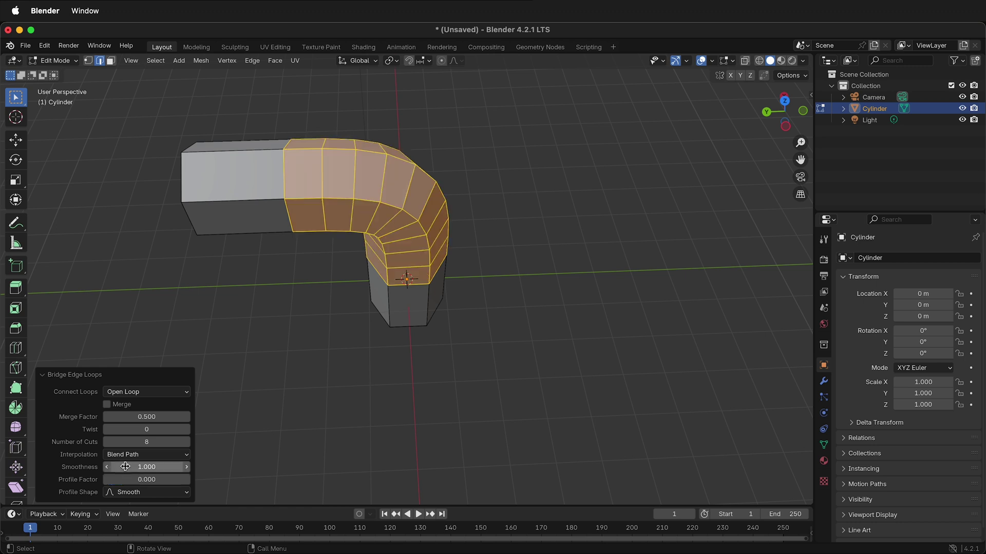
Step: Extrude the vertical arm's bottom cap far downward
{"action": "middle_click_drag", "start_coordinate": [349, 352], "coordinate": [399, 305]}
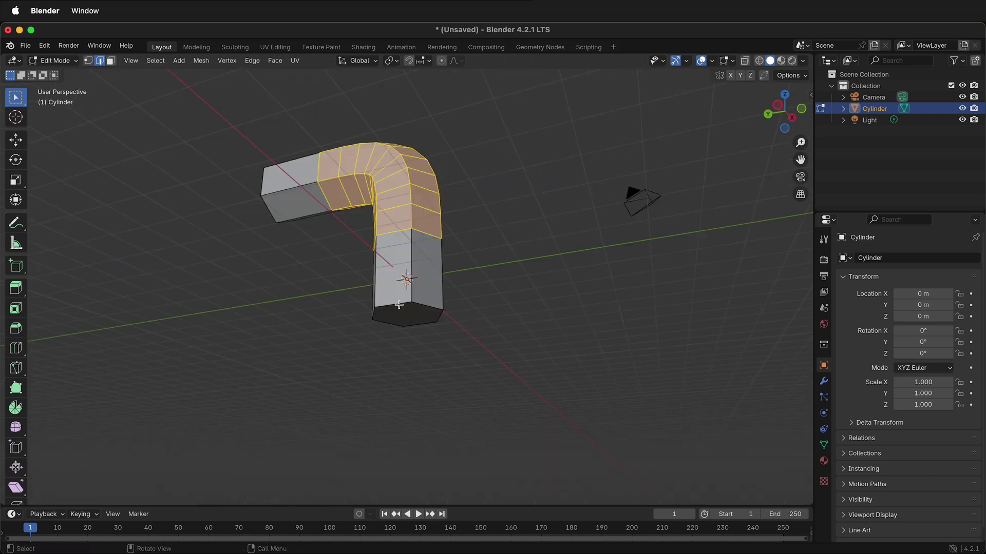
{"action": "key", "text": "3"}
{"action": "left_click", "coordinate": [405, 316]}
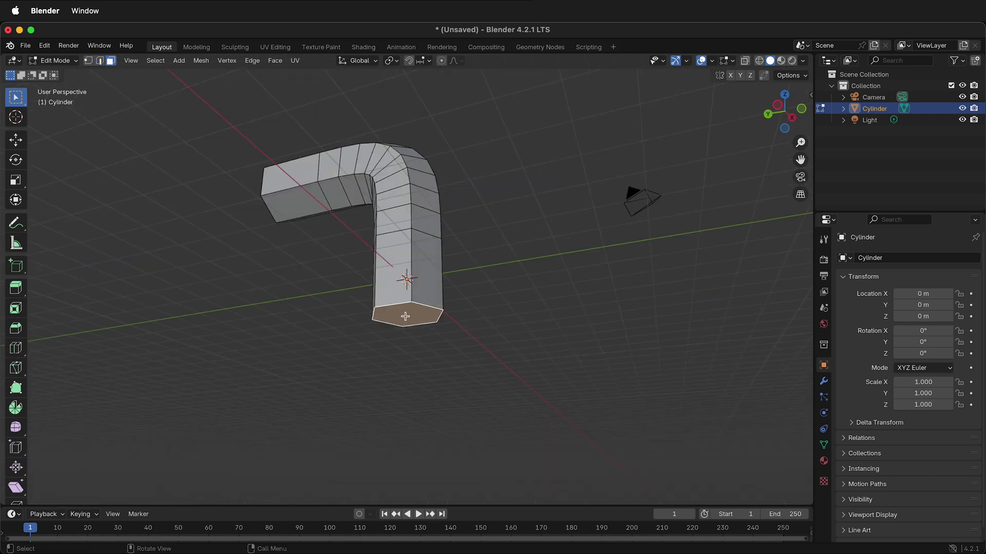
{"action": "key", "text": "e"}
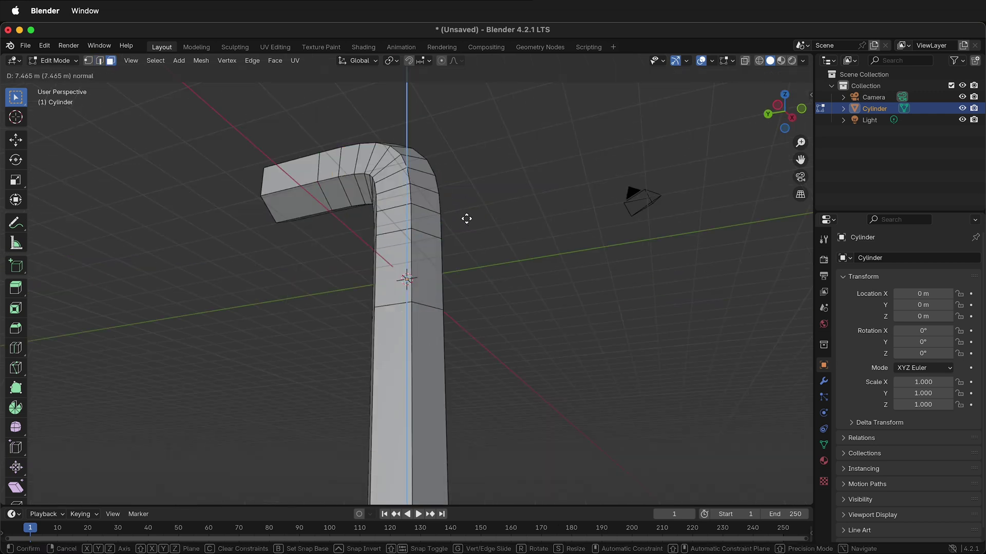
{"action": "left_click", "coordinate": [473, 368]}
{"action": "middle_click_drag", "start_coordinate": [473, 367], "coordinate": [242, 138]}
Step: Lengthen the horizontal arm about 3.1 m along Y and return to Object Mode
{"action": "left_click", "coordinate": [243, 138]}
{"action": "key", "text": "g"}
{"action": "key", "text": "y"}
{"action": "left_click", "coordinate": [149, 175]}
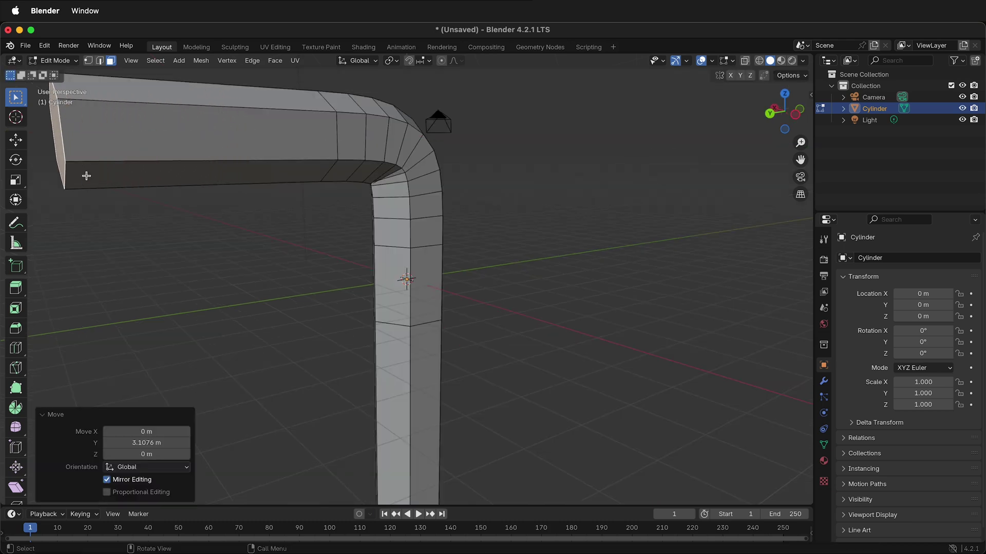
{"action": "scroll", "coordinate": [459, 237], "scroll_direction": "down", "scroll_amount": 3}
{"action": "middle_click_drag", "start_coordinate": [459, 237], "coordinate": [464, 234]}
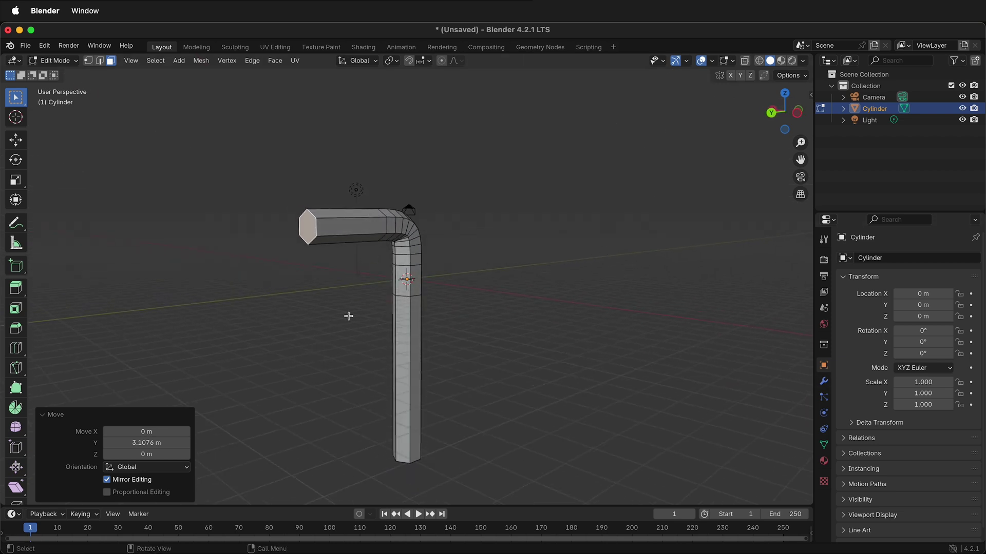
{"action": "key", "text": "Tab"}
{"action": "scroll", "coordinate": [425, 229], "scroll_direction": "up", "scroll_amount": 5}
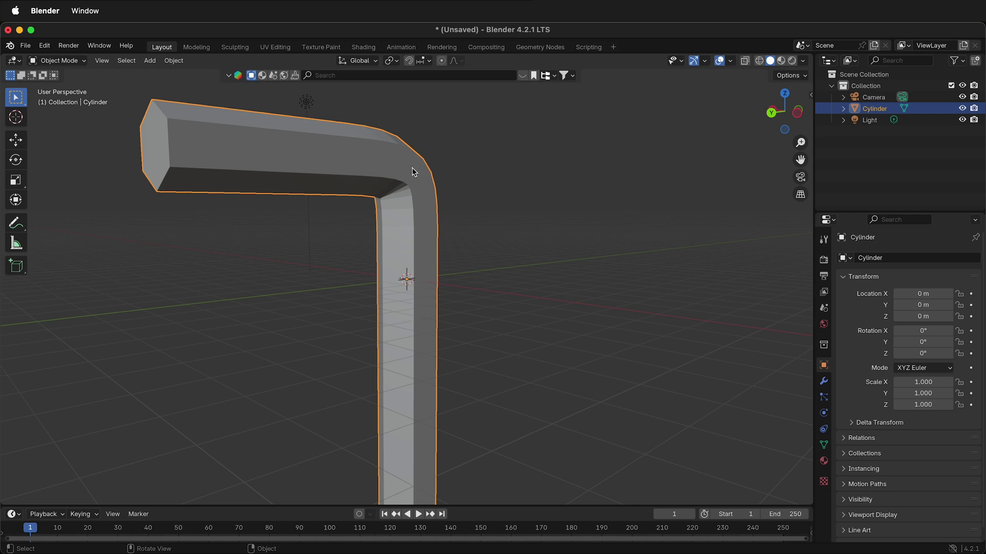
Step: Apply Shade Smooth to the bent hexagonal key
{"action": "middle_click_drag", "start_coordinate": [412, 168], "coordinate": [409, 240]}
{"action": "scroll", "coordinate": [409, 240], "scroll_direction": "up", "scroll_amount": 3}
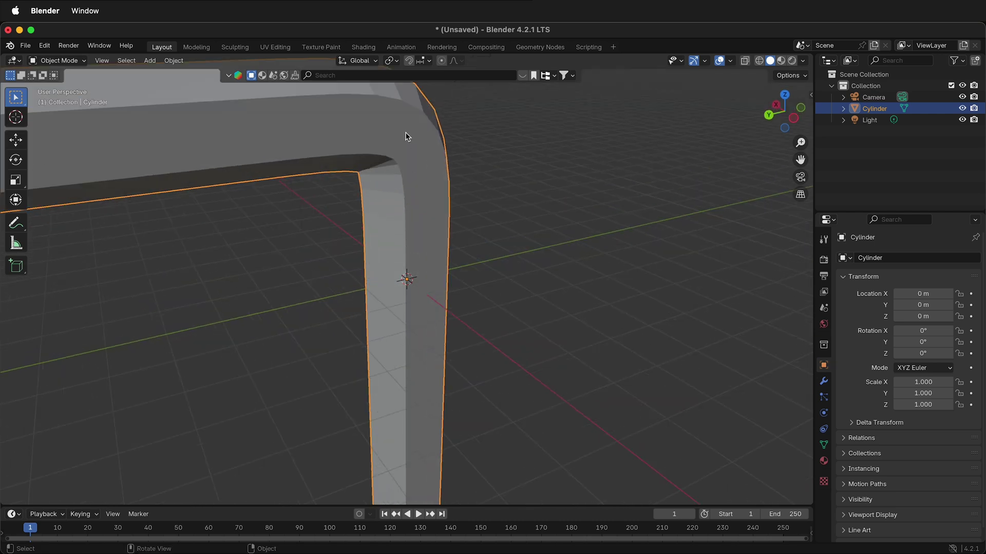
{"action": "right_click", "coordinate": [406, 136]}
{"action": "left_click", "coordinate": [405, 136]}
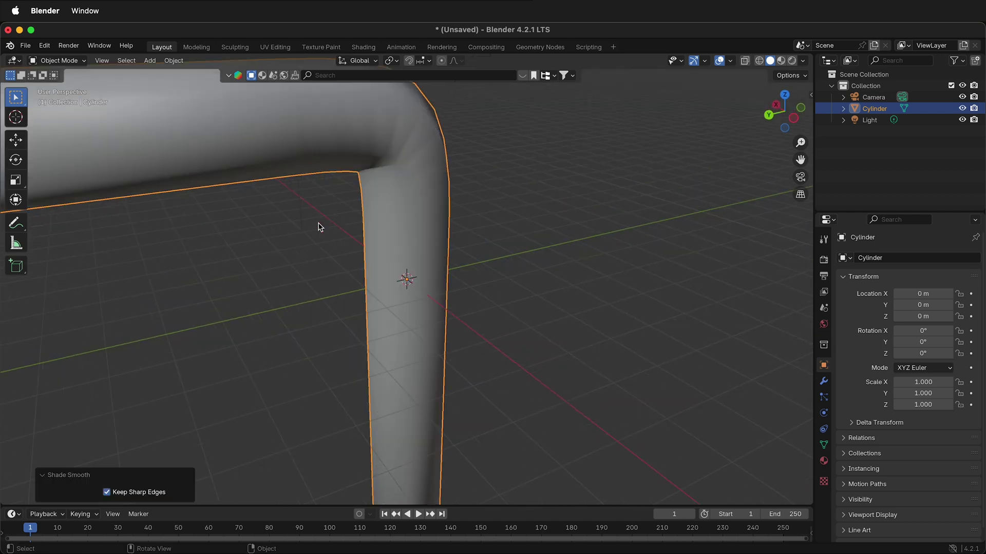
{"action": "scroll", "coordinate": [440, 282], "scroll_direction": "down", "scroll_amount": 3}
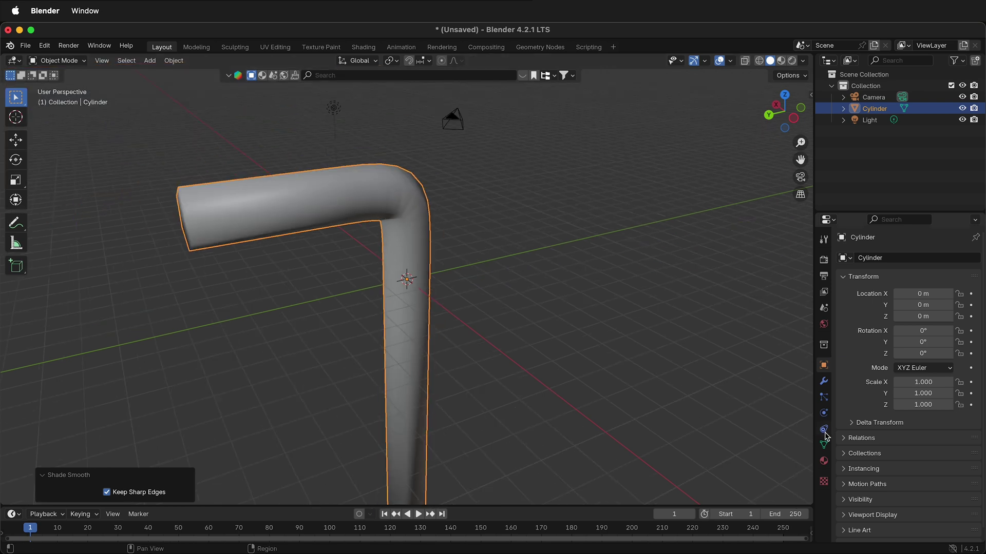
Step: Add a Bevel modifier to the key with 3 segments and 0.03 m width
{"action": "left_click", "coordinate": [823, 383]}
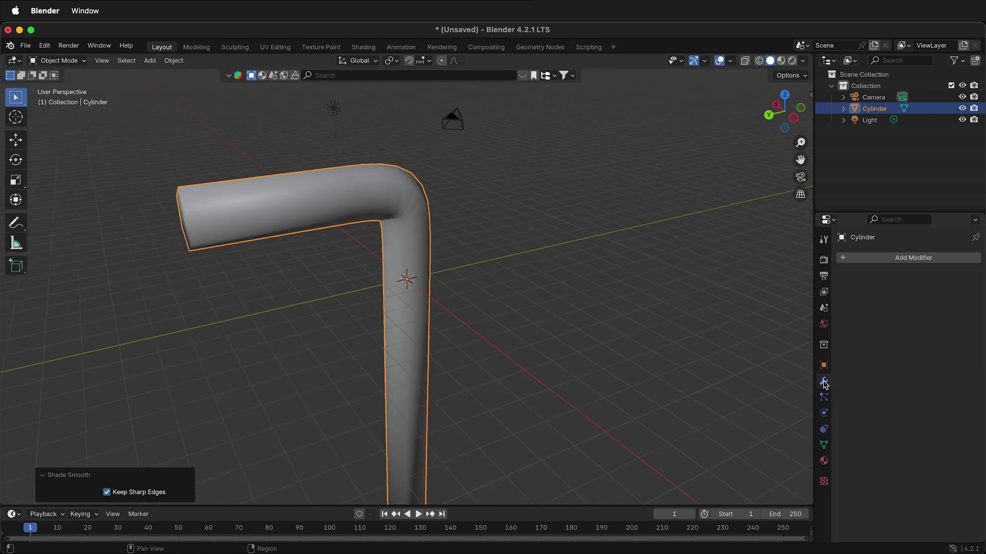
{"action": "left_click", "coordinate": [914, 258]}
{"action": "mouse_move", "coordinate": [861, 298]}
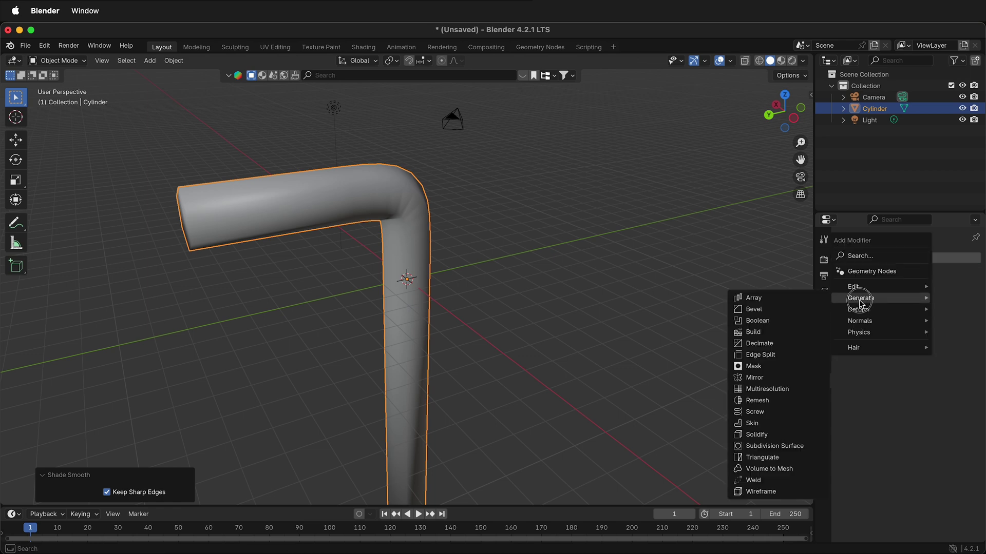
{"action": "left_click", "coordinate": [783, 310]}
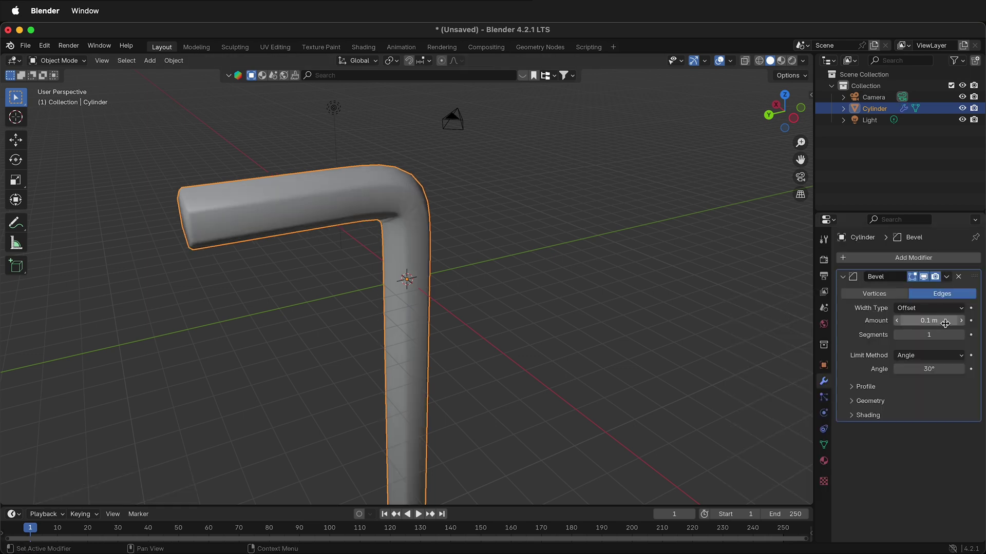
{"action": "left_click", "coordinate": [968, 335]}
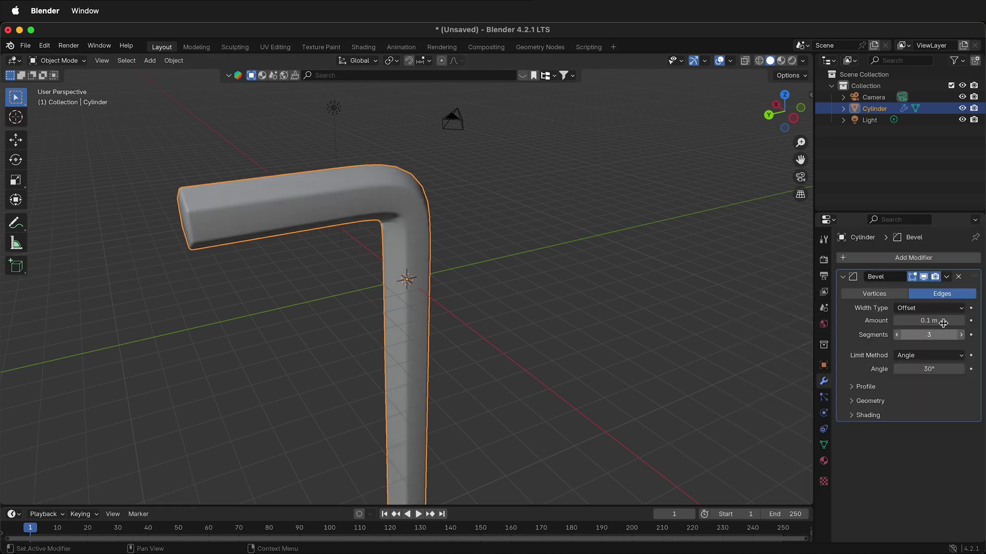
{"action": "scroll", "coordinate": [396, 154], "scroll_direction": "up", "scroll_amount": 3}
{"action": "middle_click_drag", "start_coordinate": [417, 179], "coordinate": [373, 187]}
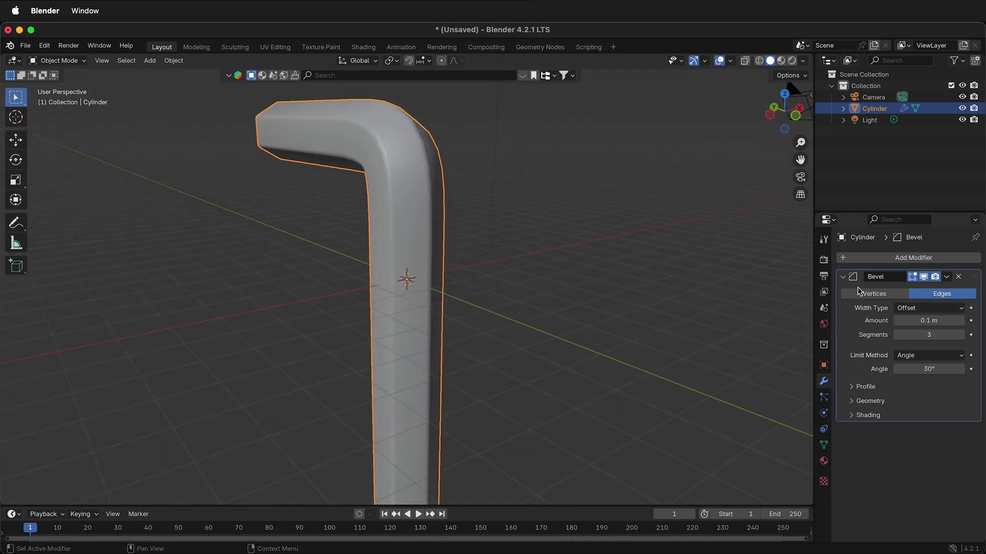
{"action": "left_click_drag", "start_coordinate": [901, 324], "coordinate": [888, 323]}
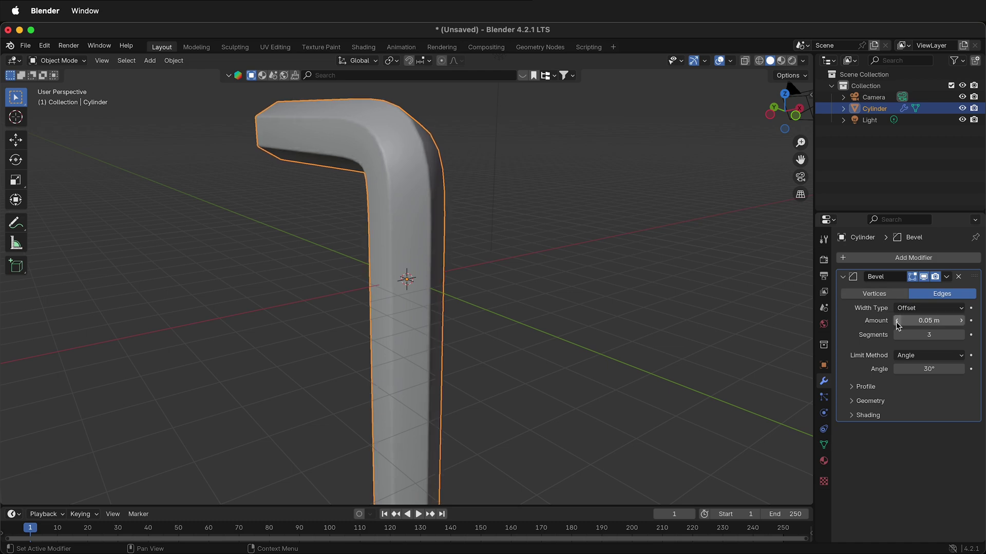
{"action": "middle_click_drag", "start_coordinate": [312, 119], "coordinate": [424, 168]}
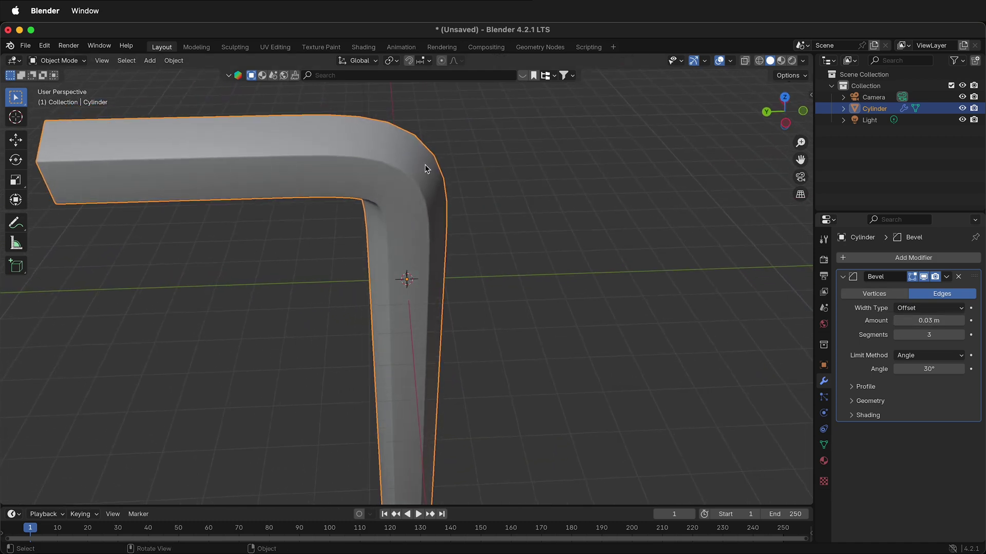
Step: Add a Subdivision Surface modifier after the Bevel, viewport levels 2
{"action": "left_click", "coordinate": [896, 261]}
{"action": "mouse_move", "coordinate": [844, 258]}
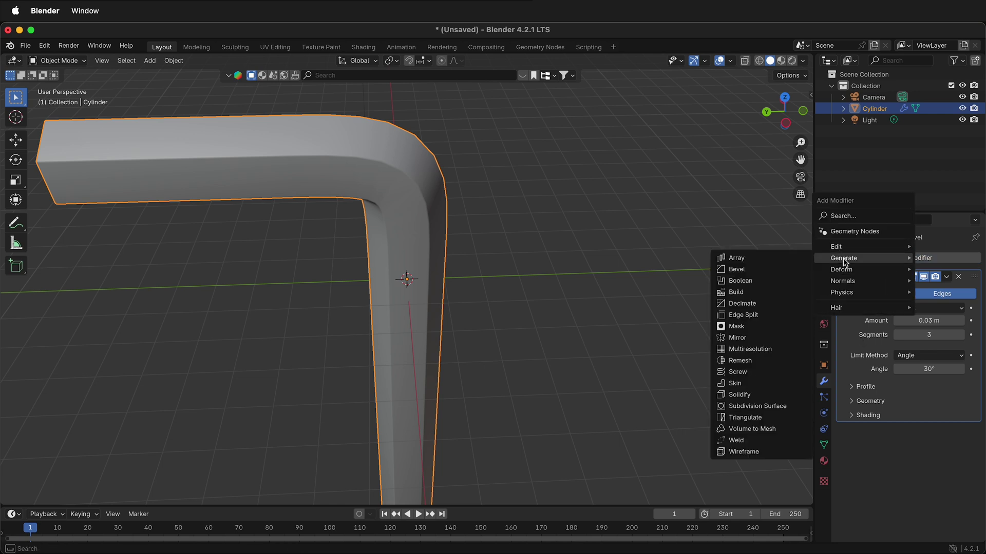
{"action": "left_click", "coordinate": [763, 411]}
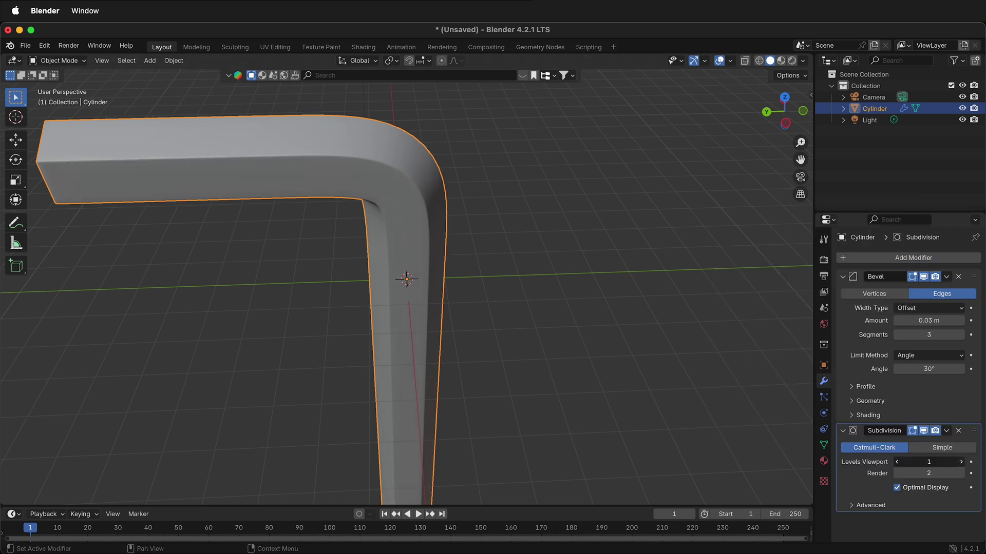
{"action": "mouse_move", "coordinate": [406, 247]}
{"action": "middle_mouse_down"}
{"action": "mouse_move", "coordinate": [201, 249]}
{"action": "mouse_move", "coordinate": [144, 229]}
{"action": "middle_mouse_up"}
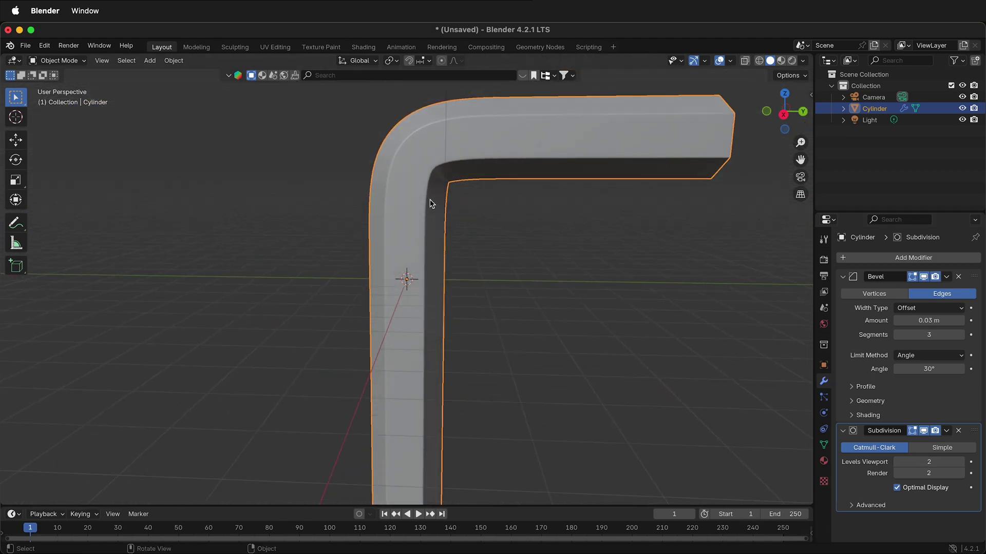
{"action": "mouse_move", "coordinate": [431, 171]}
{"action": "middle_mouse_down"}
{"action": "mouse_move", "coordinate": [456, 185]}
{"action": "mouse_move", "coordinate": [538, 195]}
{"action": "mouse_move", "coordinate": [770, 169]}
{"action": "mouse_move", "coordinate": [776, 184]}
{"action": "mouse_move", "coordinate": [516, 181]}
{"action": "mouse_move", "coordinate": [498, 132]}
{"action": "mouse_move", "coordinate": [383, 117]}
{"action": "mouse_move", "coordinate": [194, 147]}
{"action": "mouse_move", "coordinate": [245, 149]}
{"action": "mouse_move", "coordinate": [306, 214]}
{"action": "mouse_move", "coordinate": [497, 238]}
{"action": "mouse_move", "coordinate": [546, 233]}
{"action": "mouse_move", "coordinate": [649, 199]}
{"action": "mouse_move", "coordinate": [599, 174]}
{"action": "mouse_move", "coordinate": [782, 165]}
{"action": "mouse_move", "coordinate": [47, 185]}
{"action": "middle_mouse_up"}
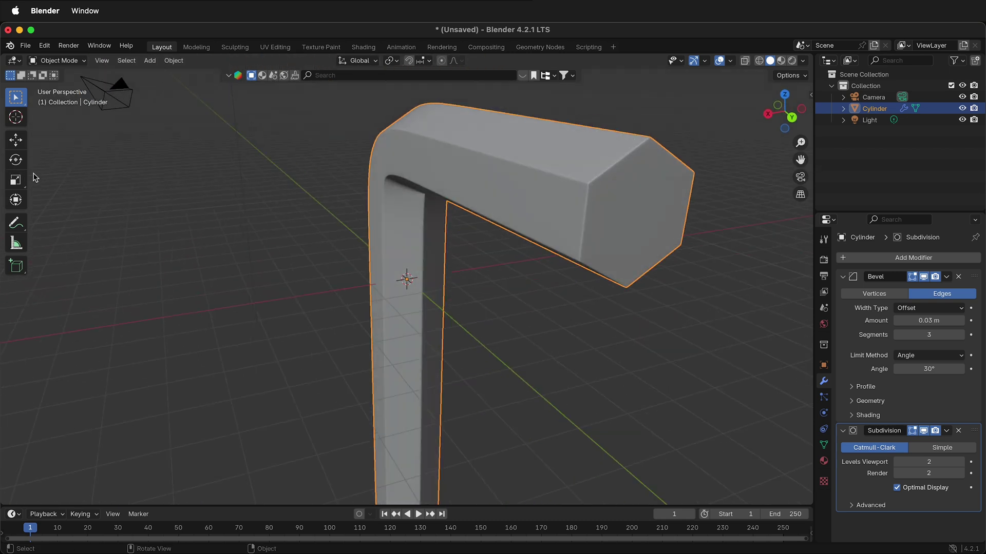